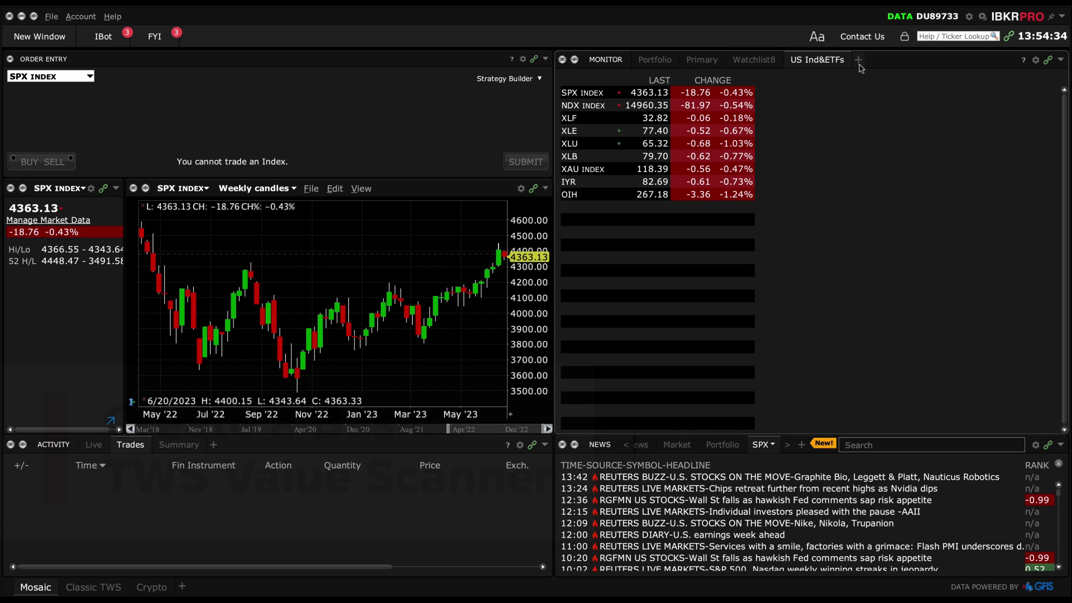
Add a Mosaic Market Scanner tab and start a custom scan named 'basic value1'
left_click(859, 60)
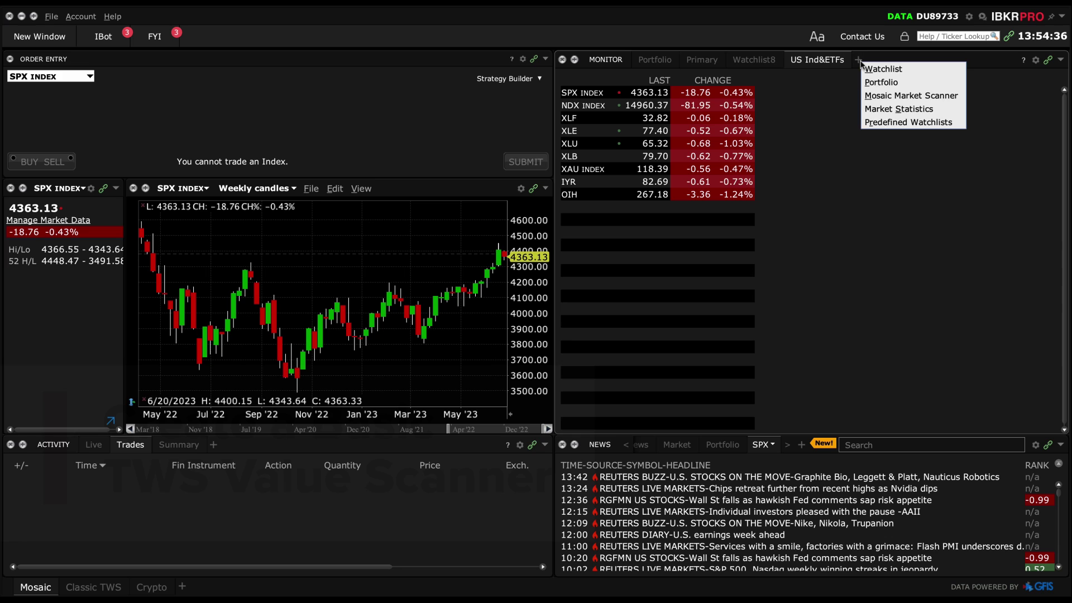
left_click(874, 98)
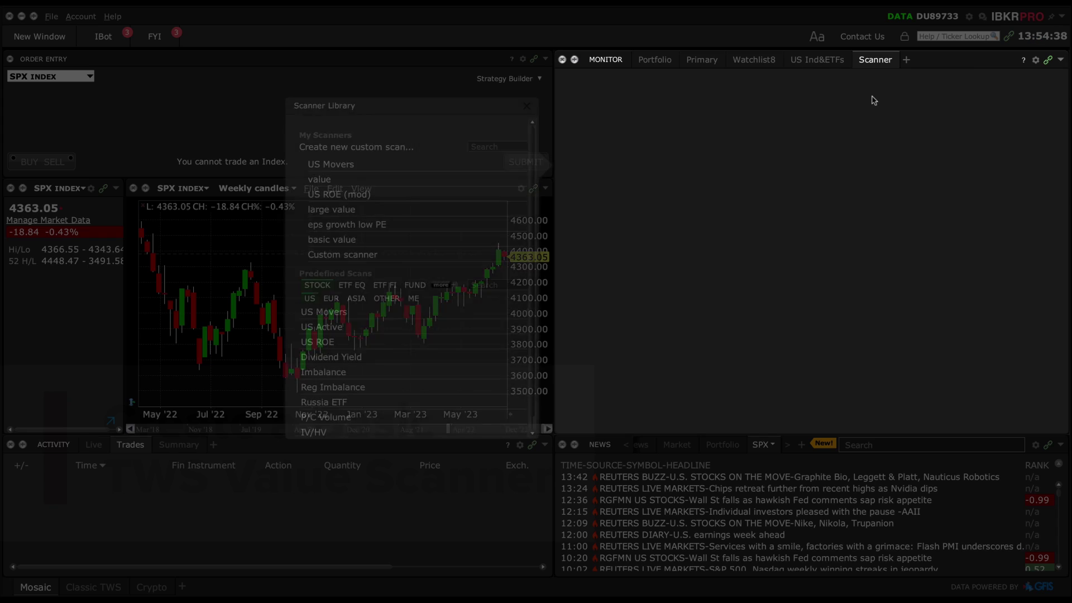
left_click(390, 147)
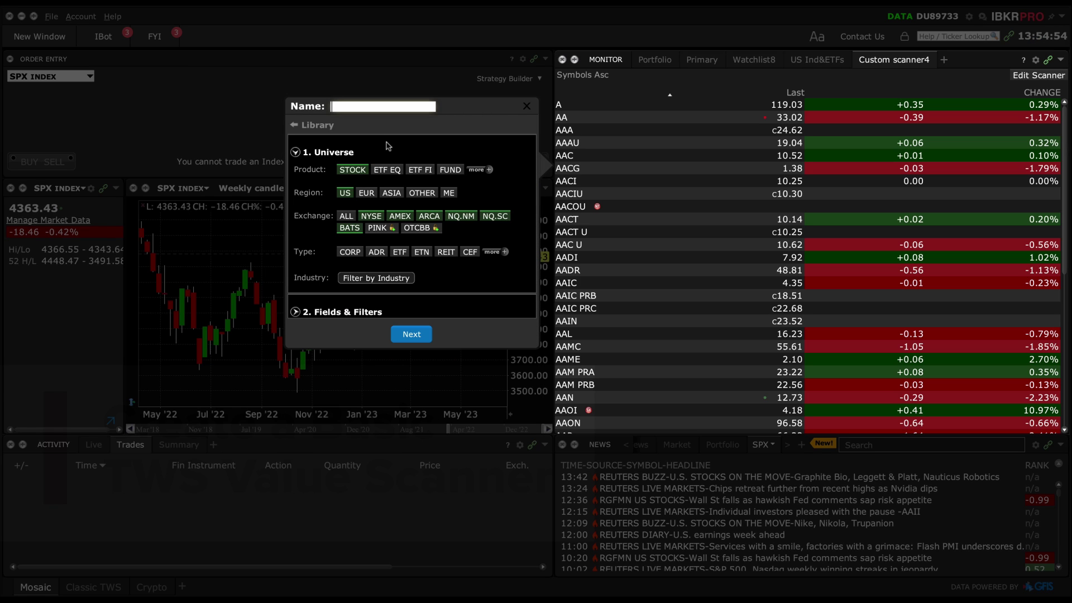
type("basic")
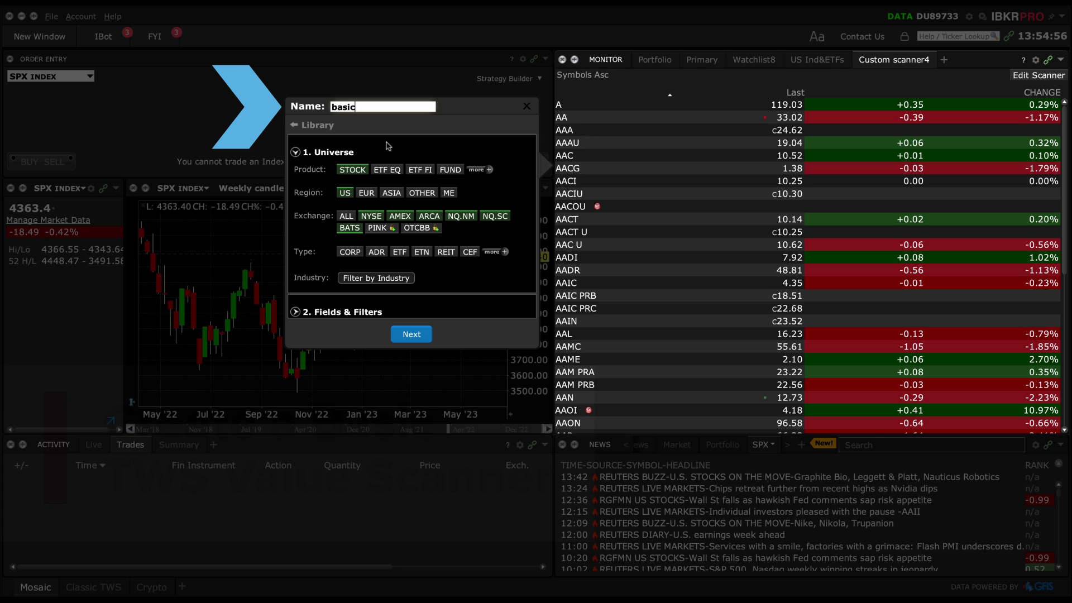
type(" value1")
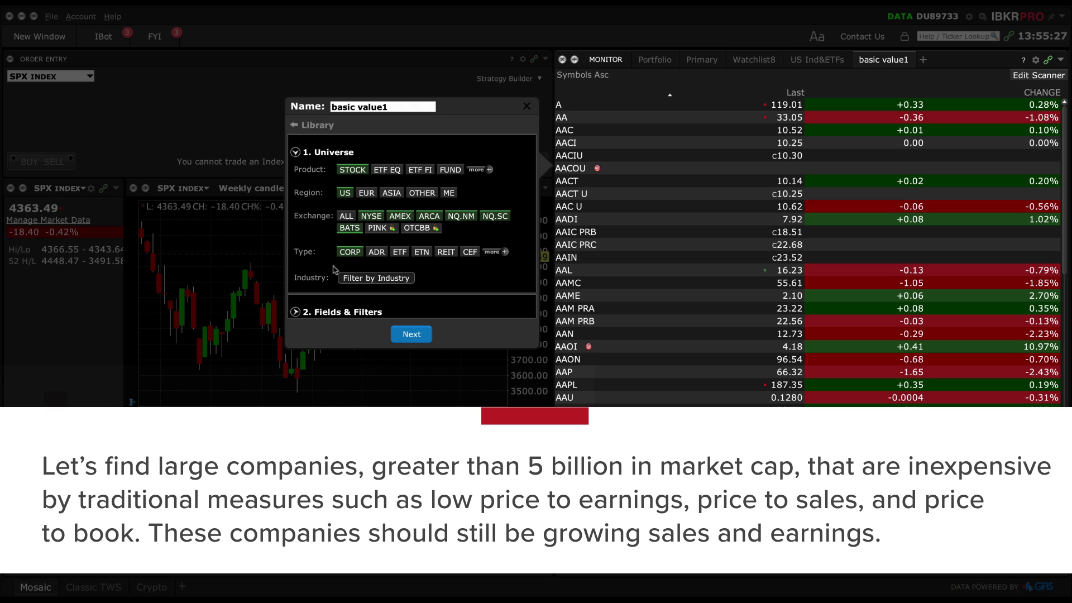
Add a Market Cap field from Fundamentals - Popular, filtered to 5B and above
left_click(295, 312)
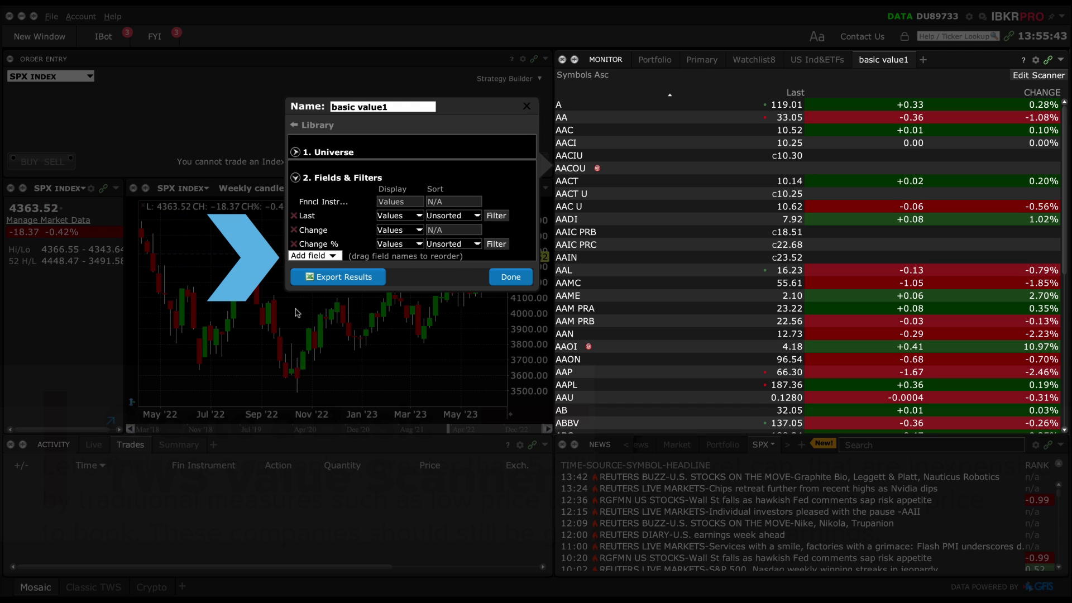
left_click(315, 255)
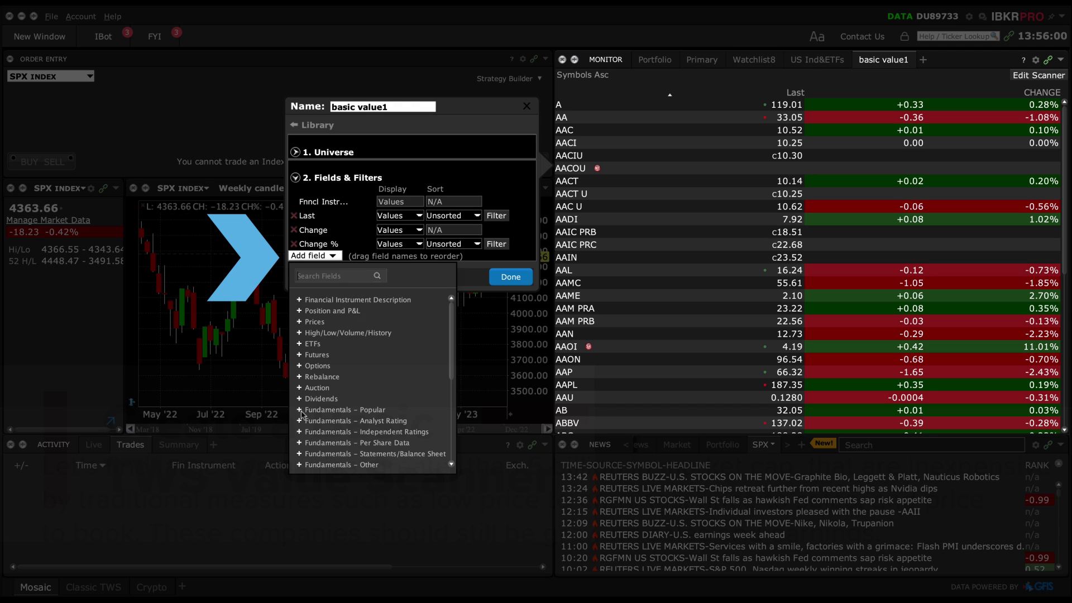
left_click(300, 410)
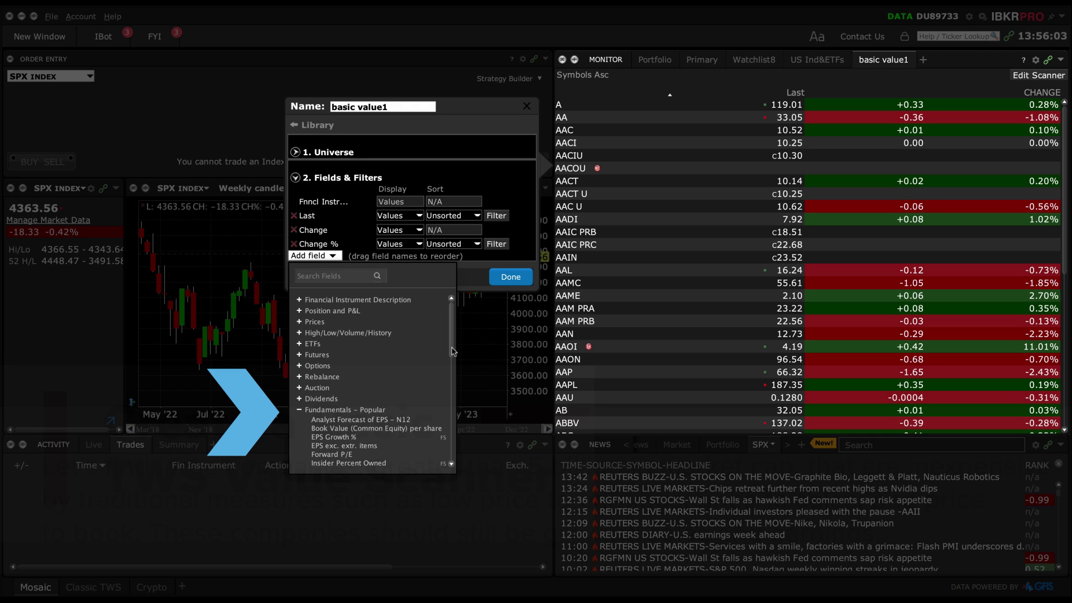
scroll(452, 351, "down", 3)
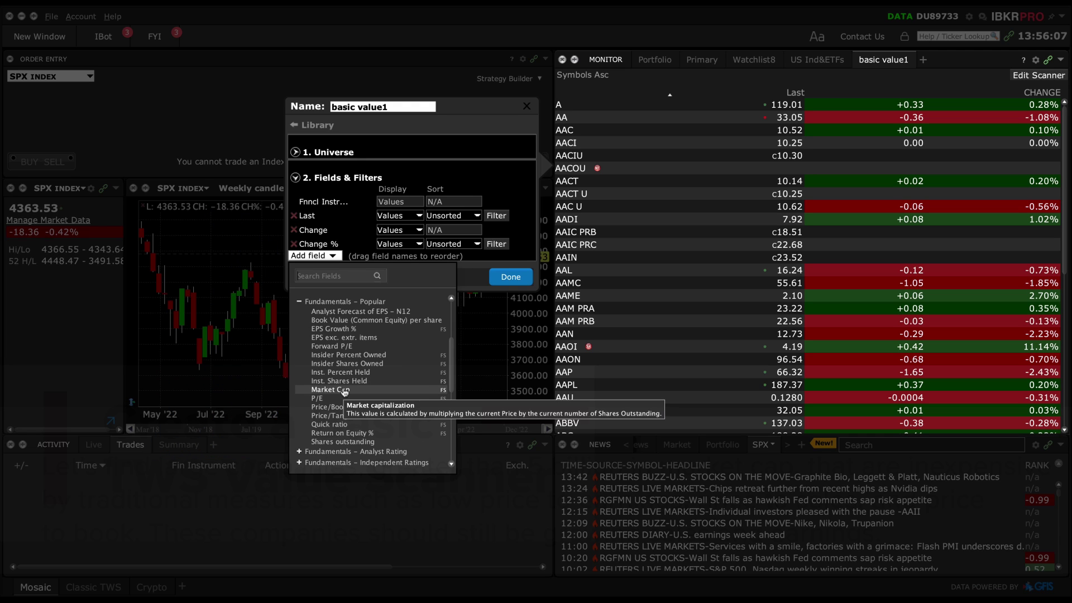
left_click(344, 391)
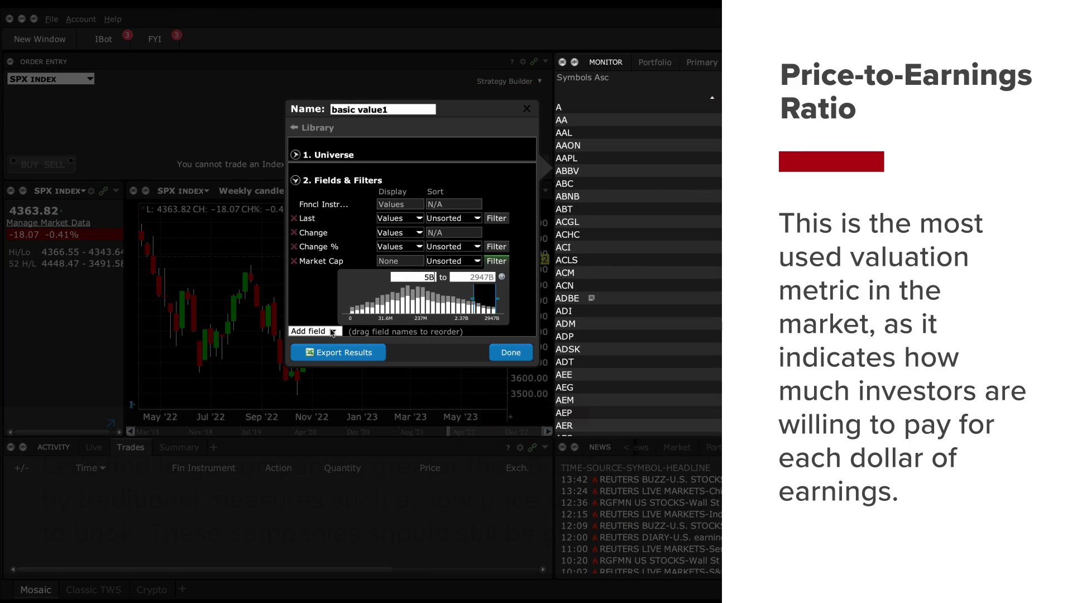
Add a P/E field to the scanner and filter it to the range 0 to 15
left_click(333, 332)
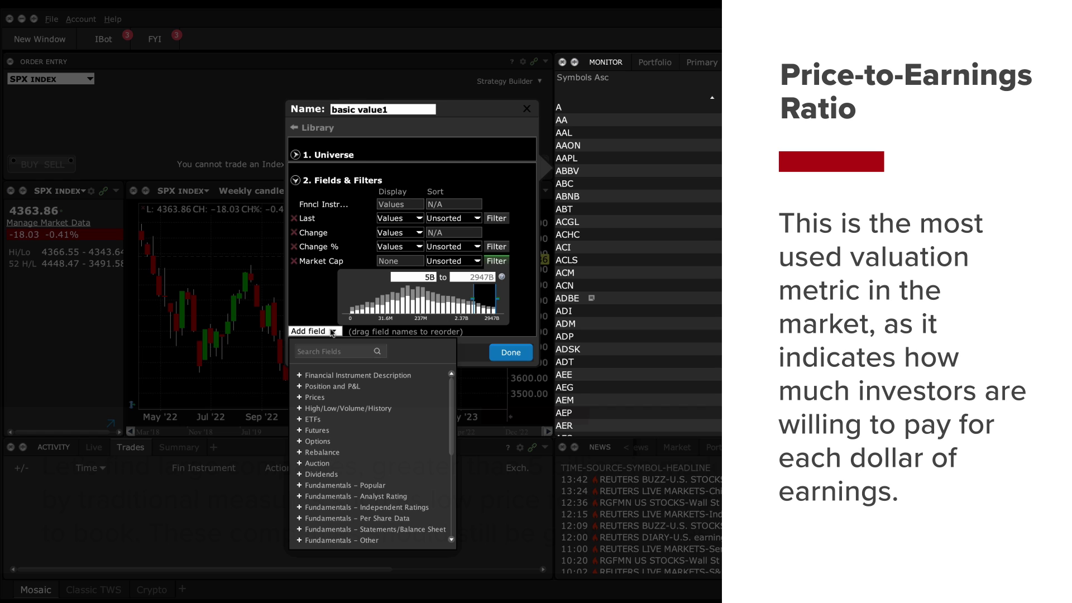
left_click(345, 485)
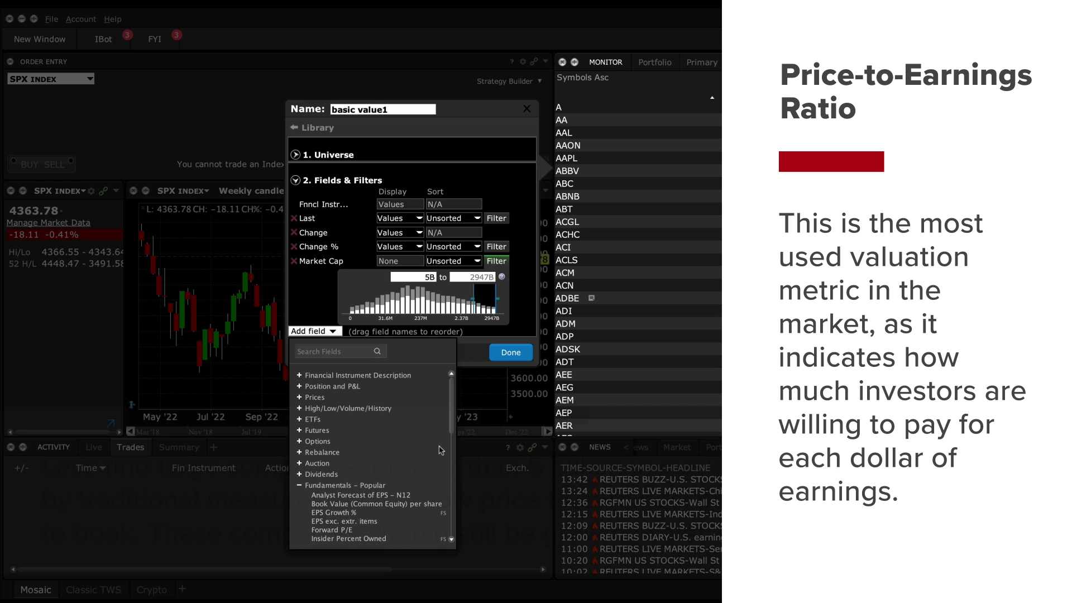
left_click_drag(452, 410, 457, 443)
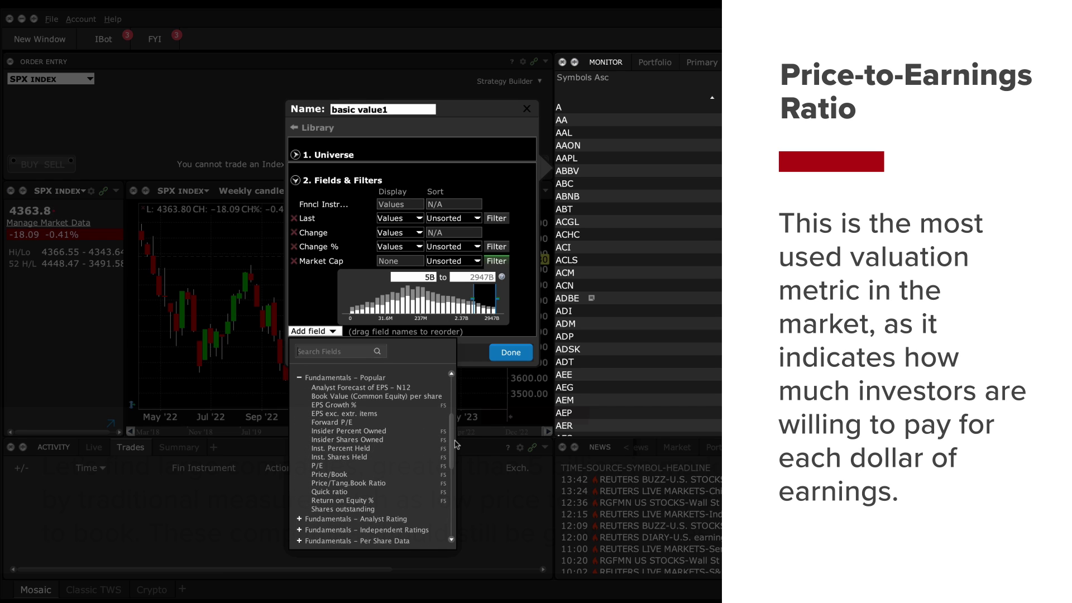
left_click(359, 471)
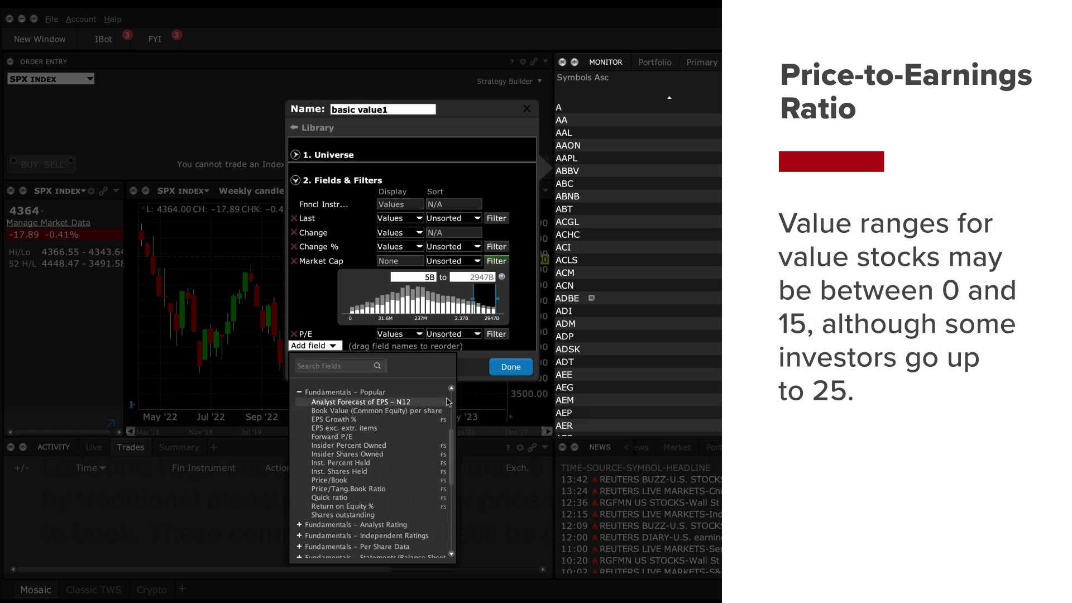
left_click(469, 374)
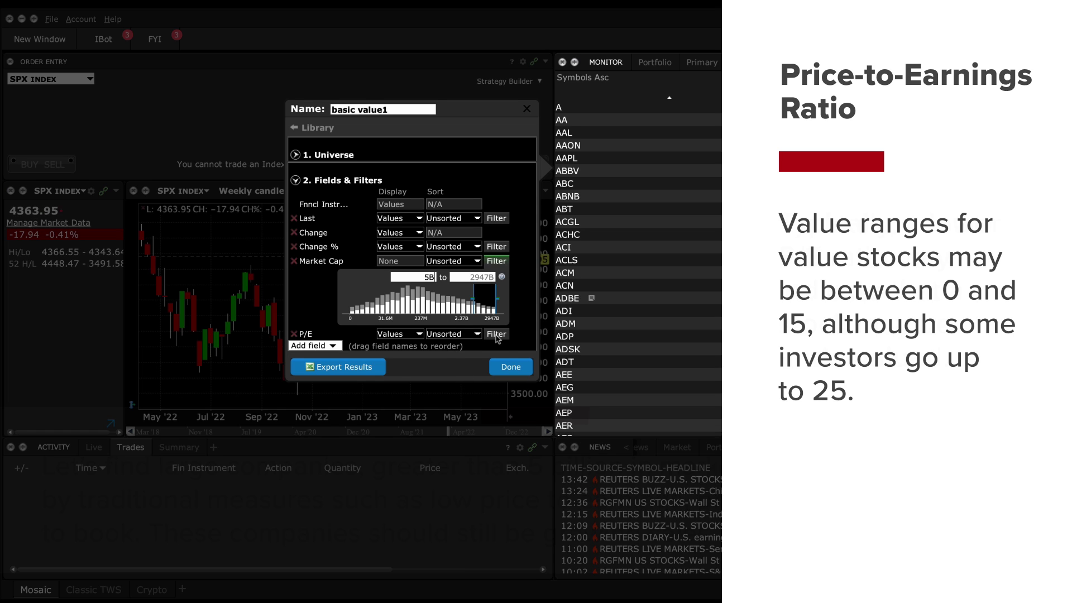
left_click(497, 335)
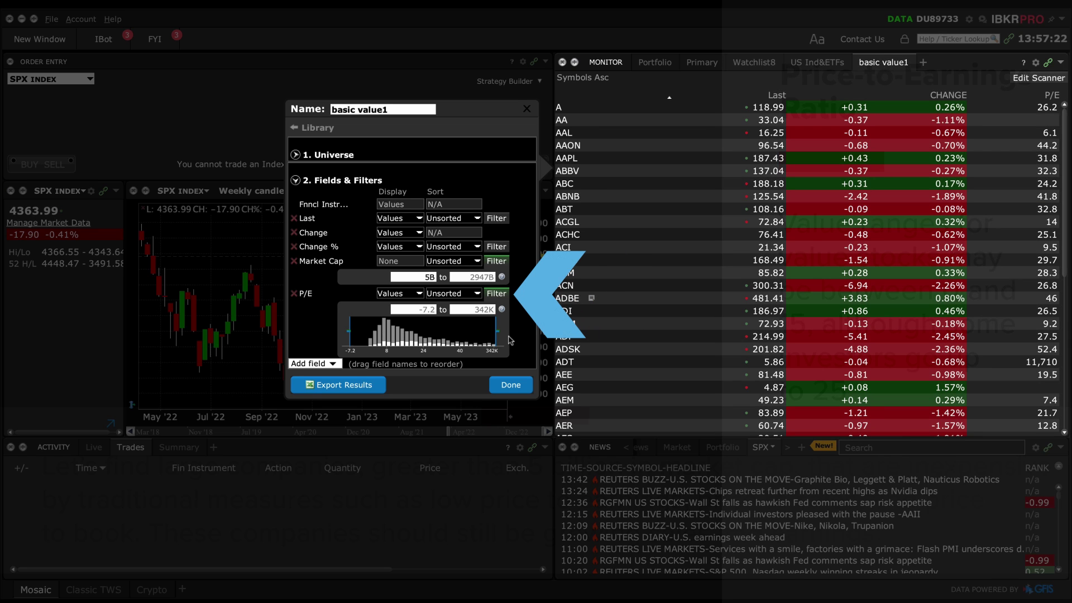
triple_click(413, 309)
type("0")
triple_click(476, 309)
type("15")
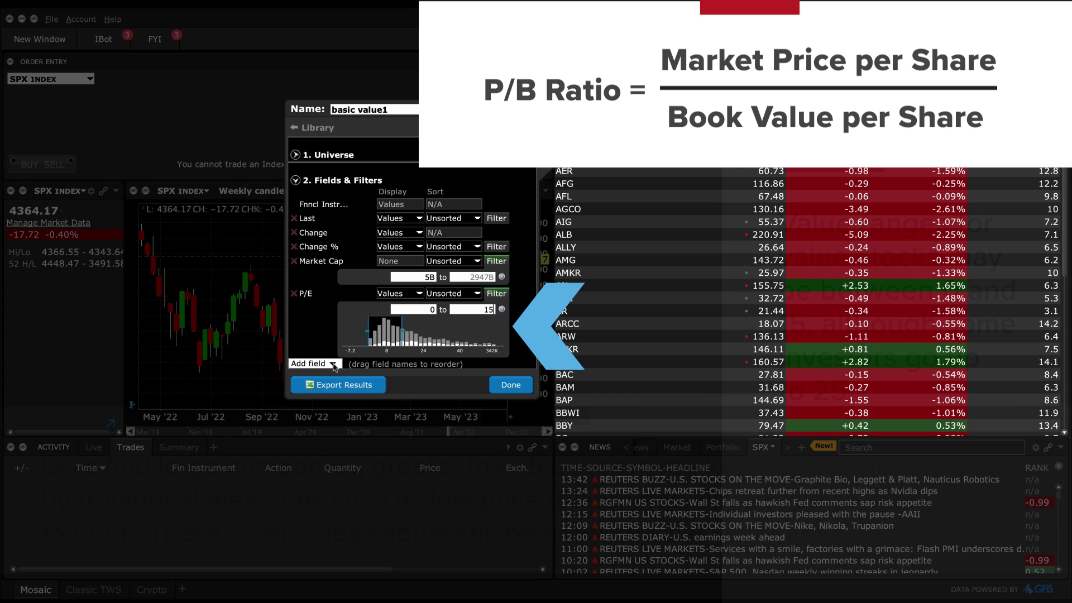
left_click(333, 364)
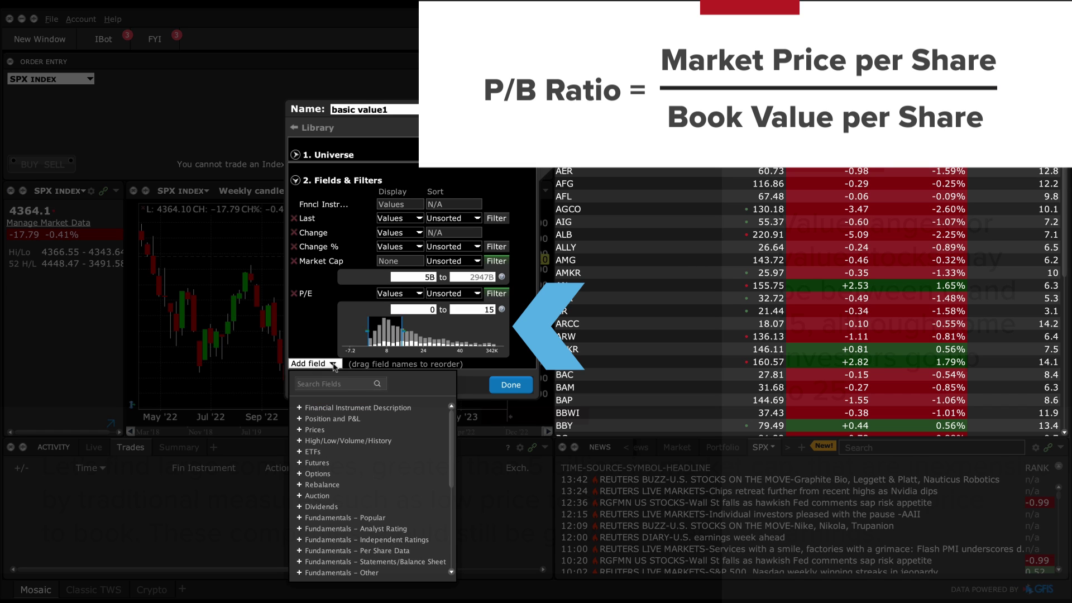
Add a Price/Book field filtered to the range 0 to 1.1
left_click(329, 518)
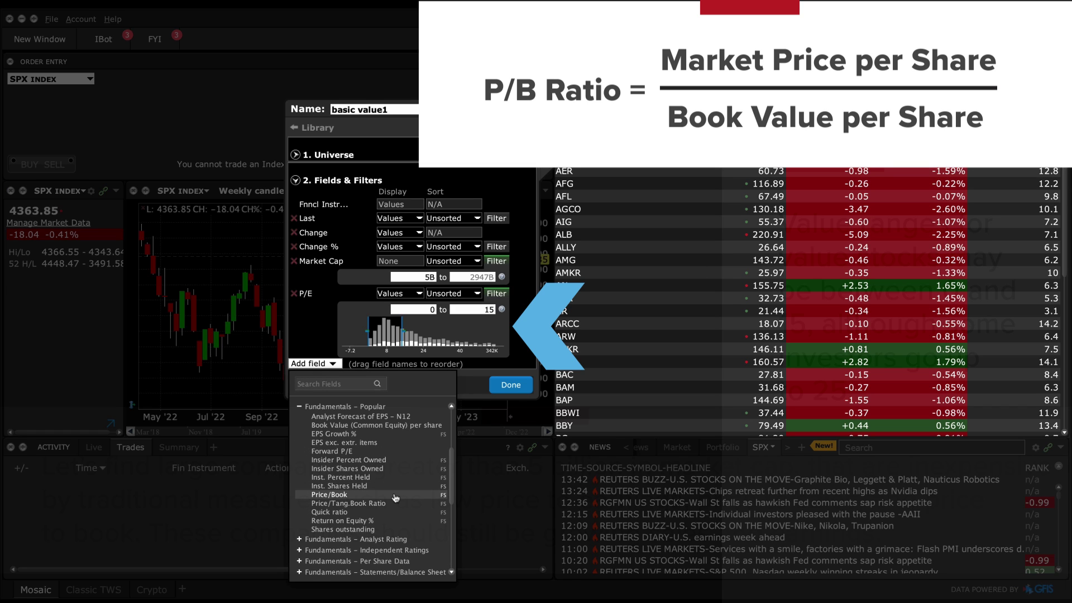
left_click(329, 495)
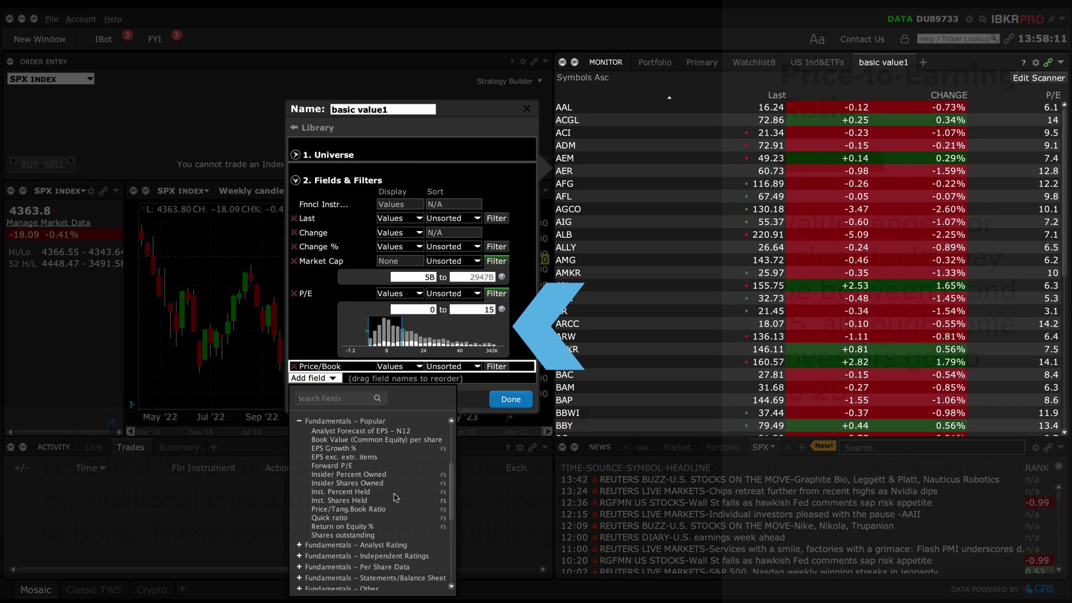
left_click(488, 366)
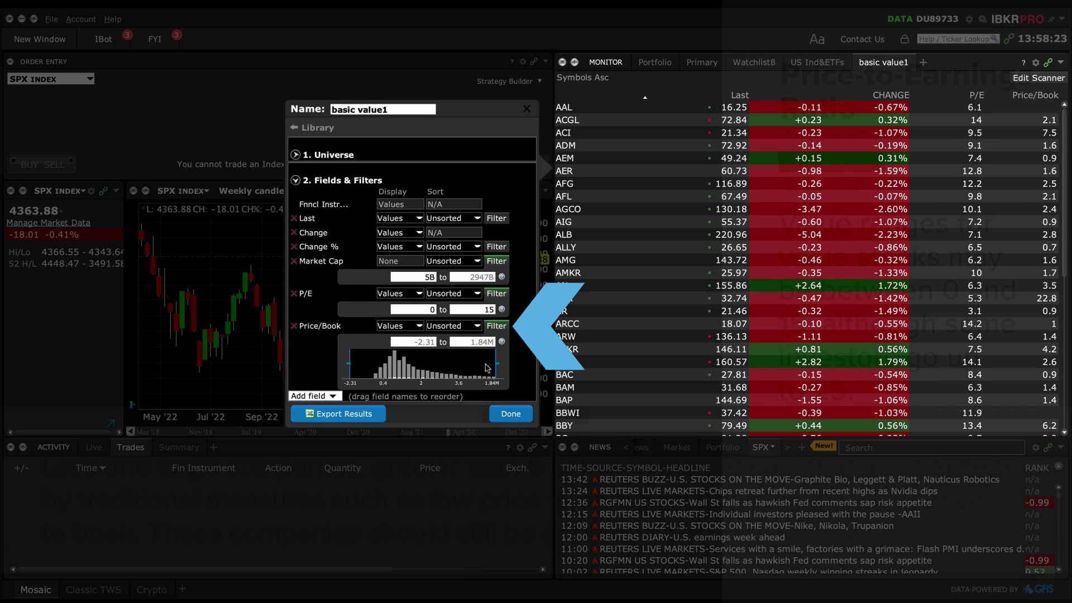
triple_click(413, 341)
type("0")
triple_click(471, 342)
type("1")
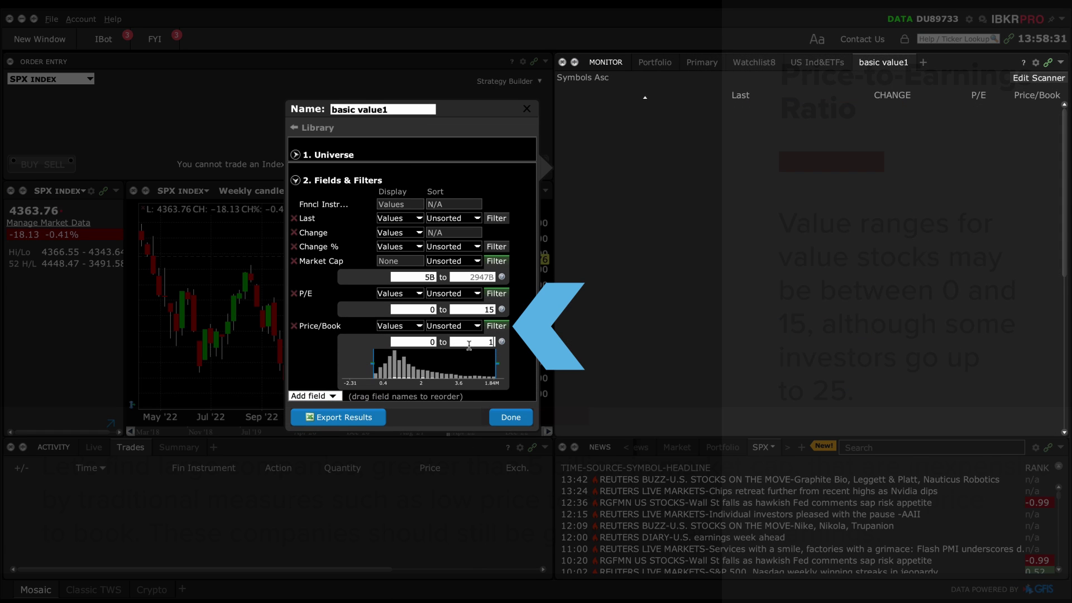
type(".1")
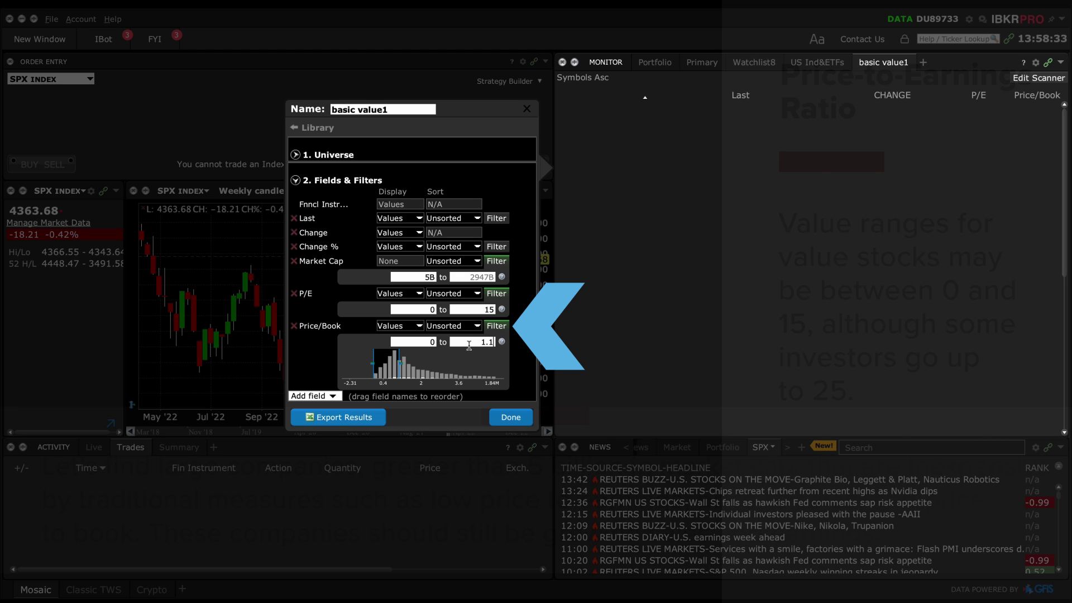
Add a Price to sales field from the Fundamentals fields to the scanner
left_click(332, 395)
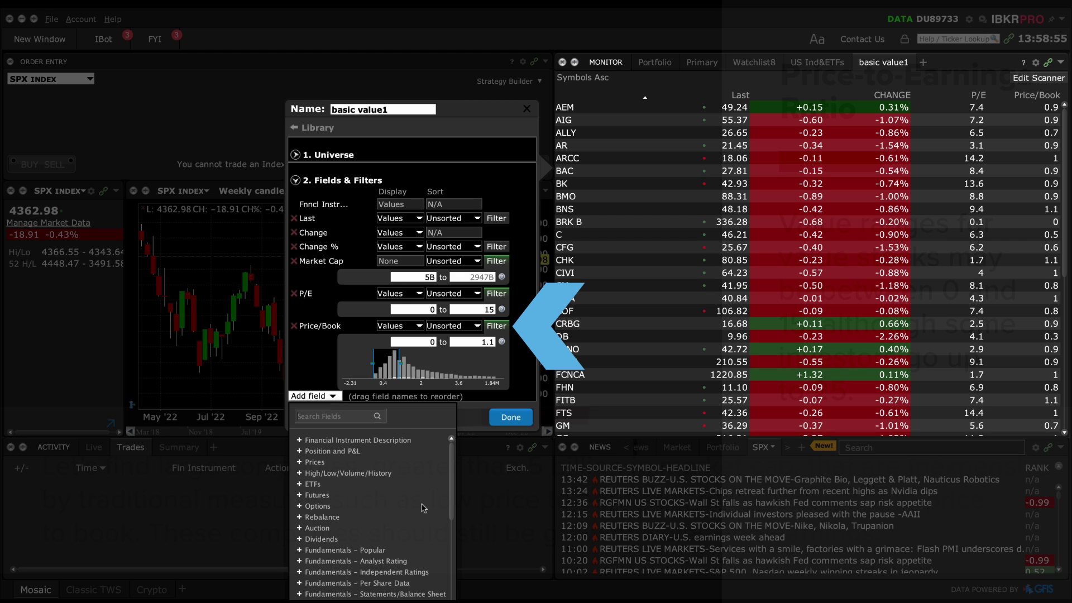
scroll(450, 496, "down", 5)
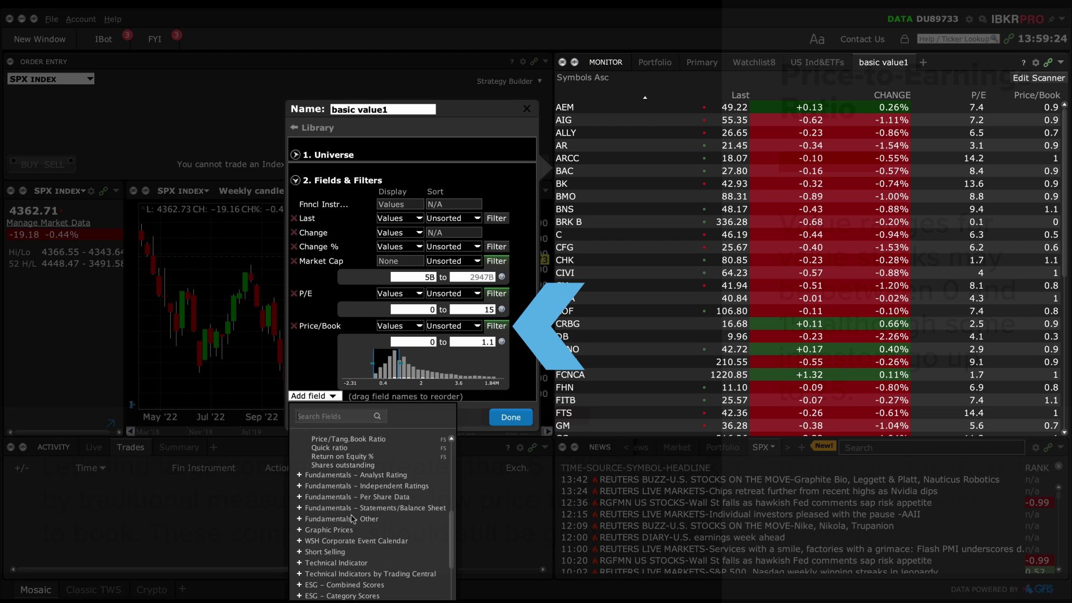
left_click(298, 498)
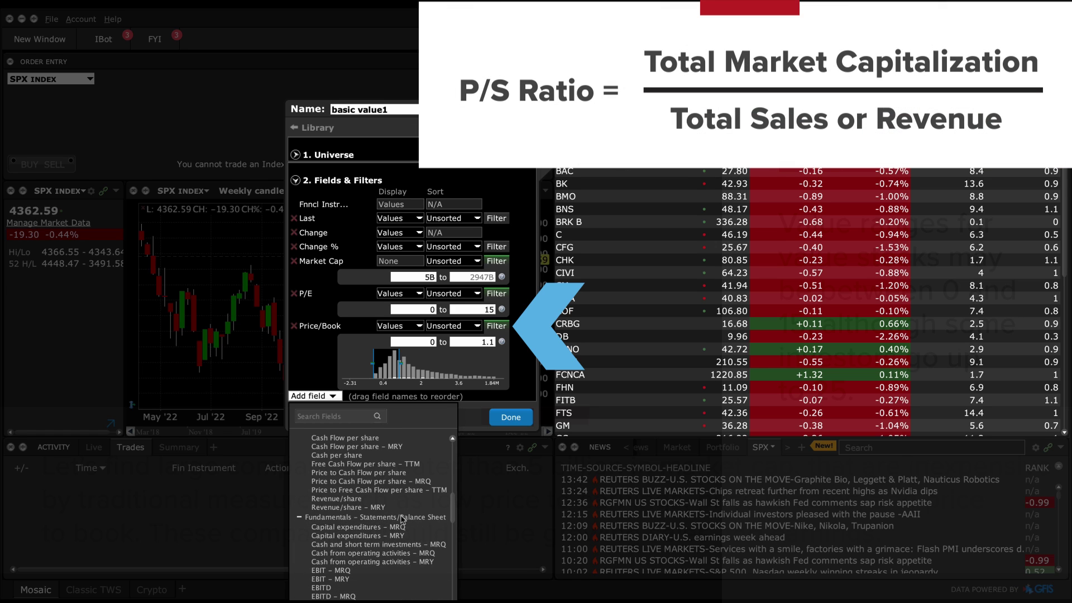
left_click_drag(451, 510, 473, 561)
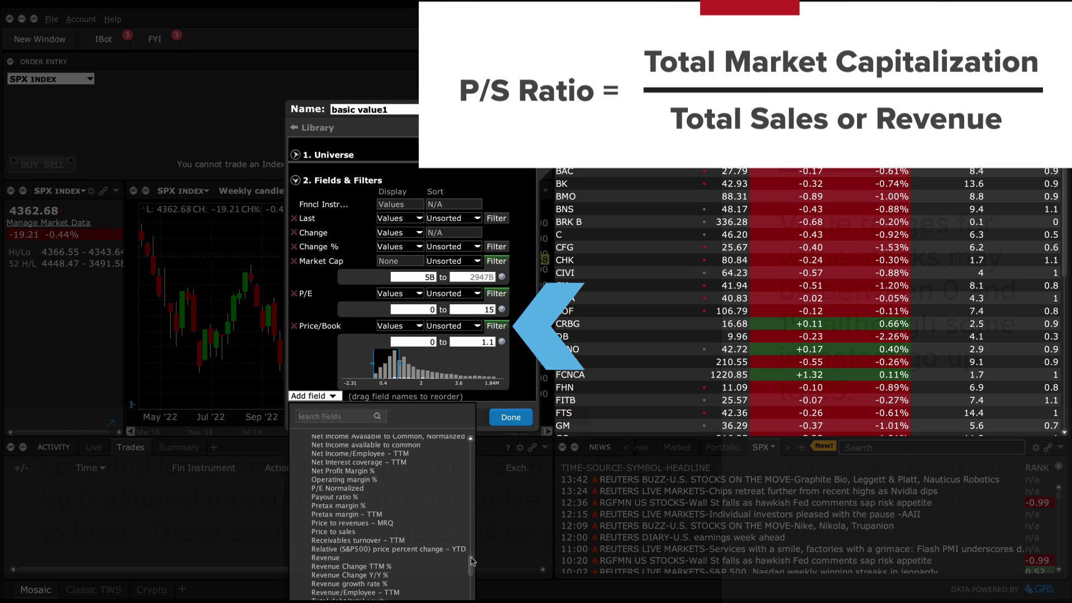
left_click(367, 532)
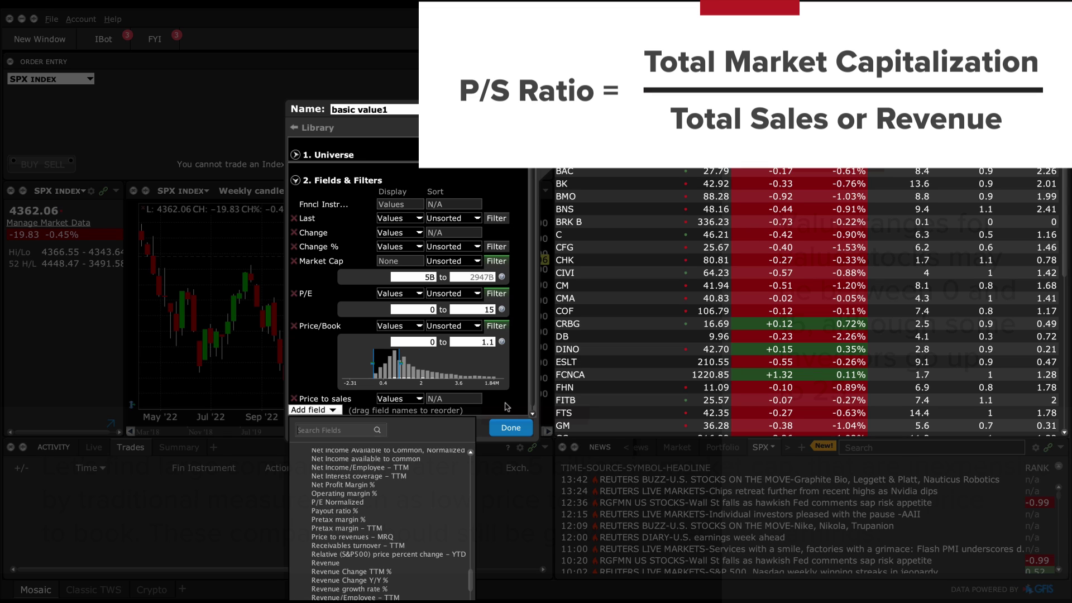
left_click(506, 406)
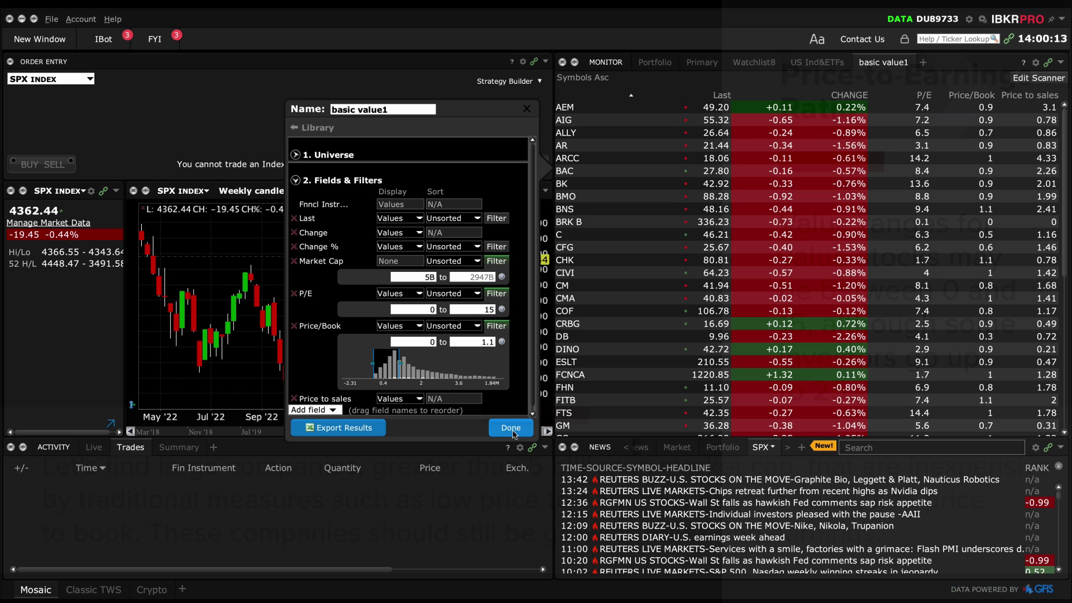
Finish the scanner settings and maximize the Monitor panel to show the basic value1 results
left_click(511, 429)
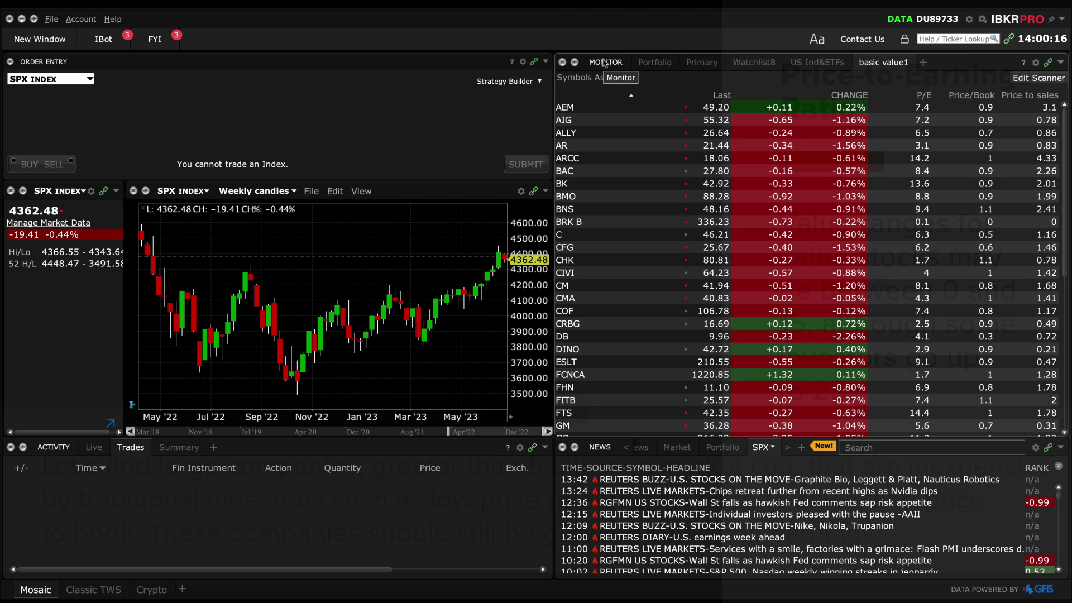
double_click(603, 62)
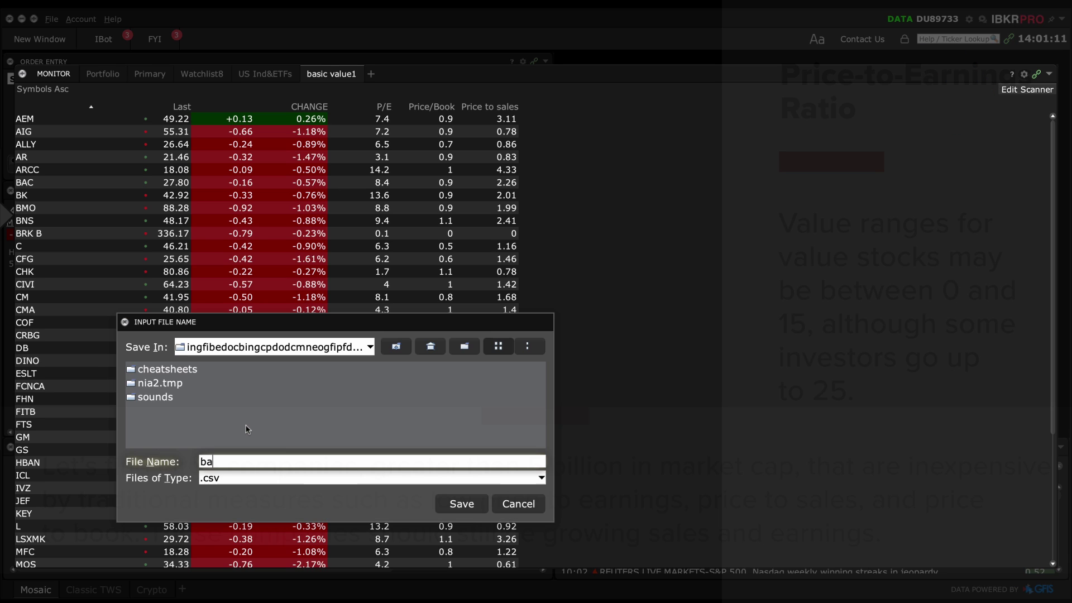
Enter basic-value1 as the .csv export file name
type("sic-va")
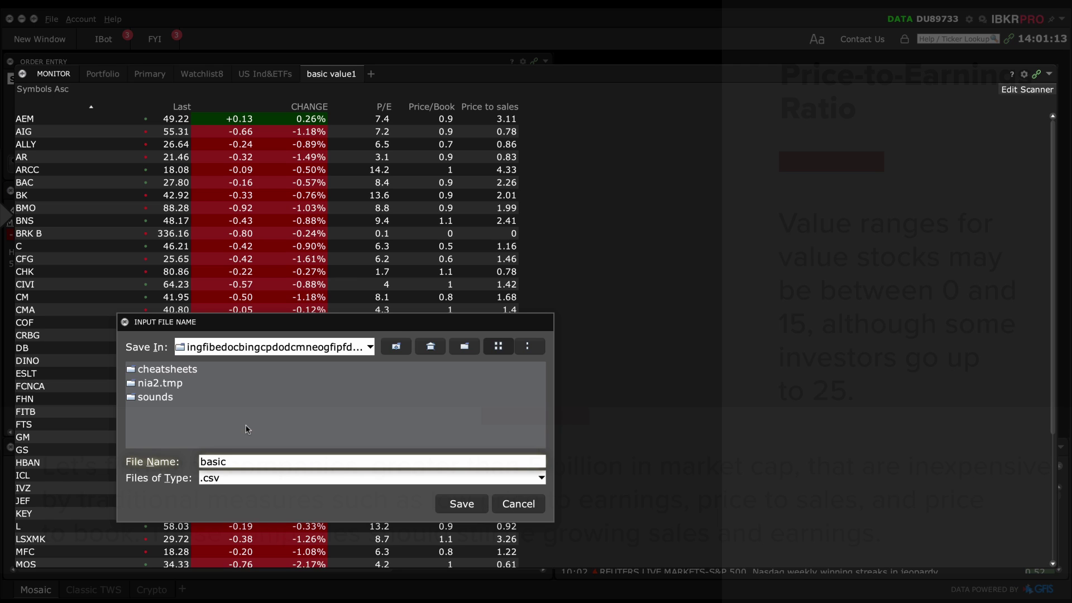
type("lue1")
Save the basic-value1.csv export and open the Fundamentals Explorer for ESLT
left_click(459, 504)
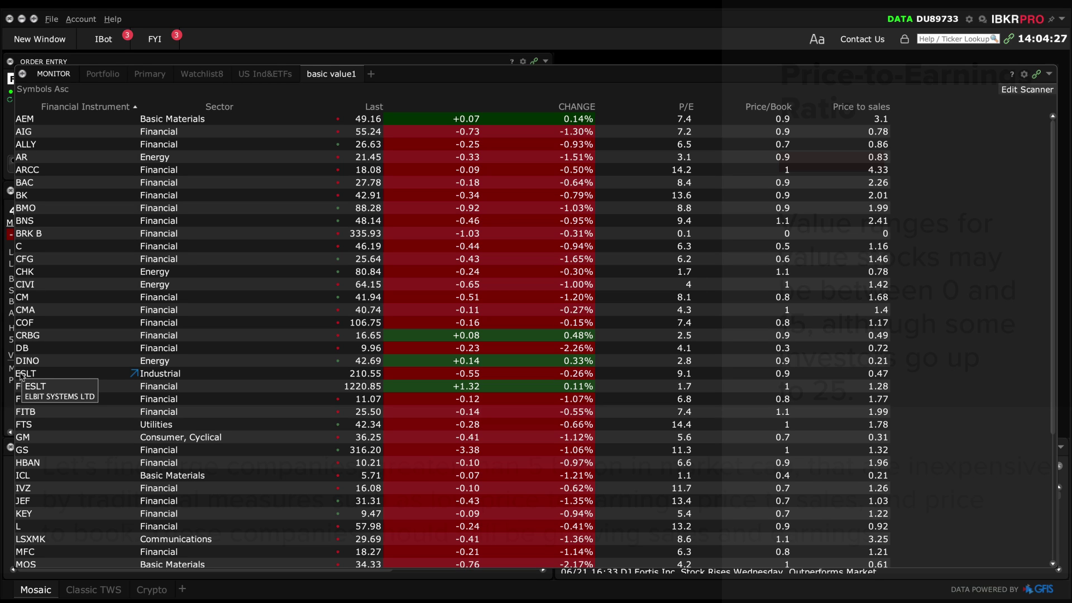
right_click(21, 375)
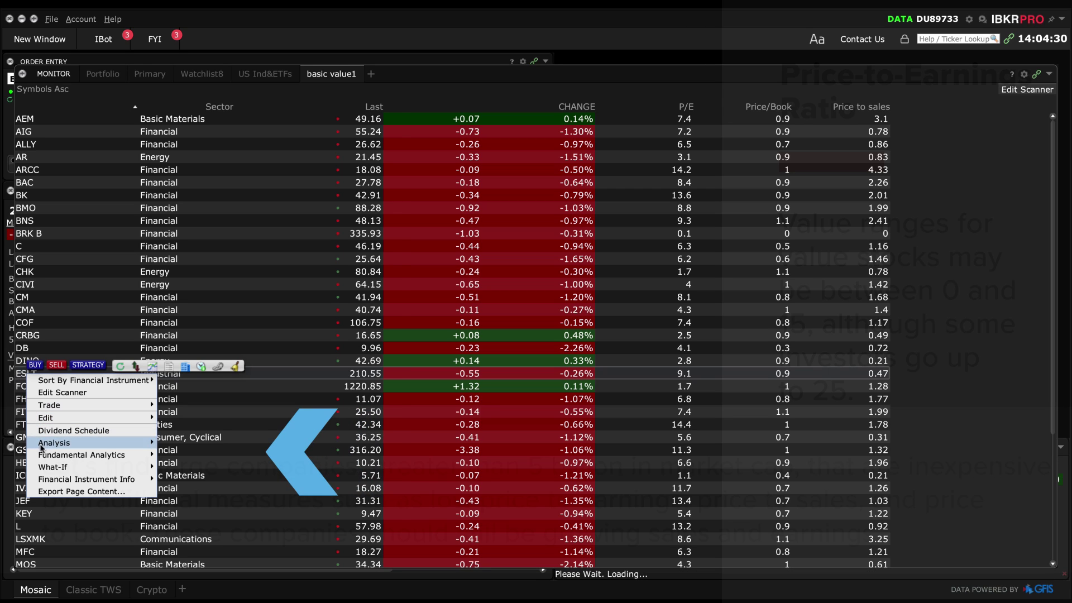
mouse_move(68, 455)
left_click(178, 455)
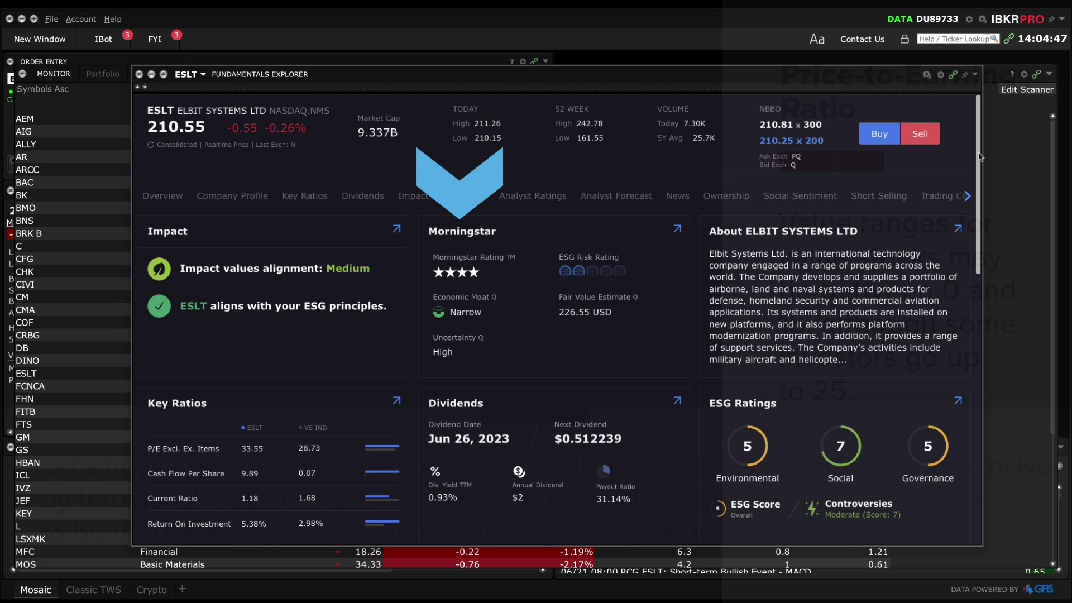
Scroll through ESLT's fundamentals overview and bring up its Key Ratios
left_click_drag(980, 158, 999, 271)
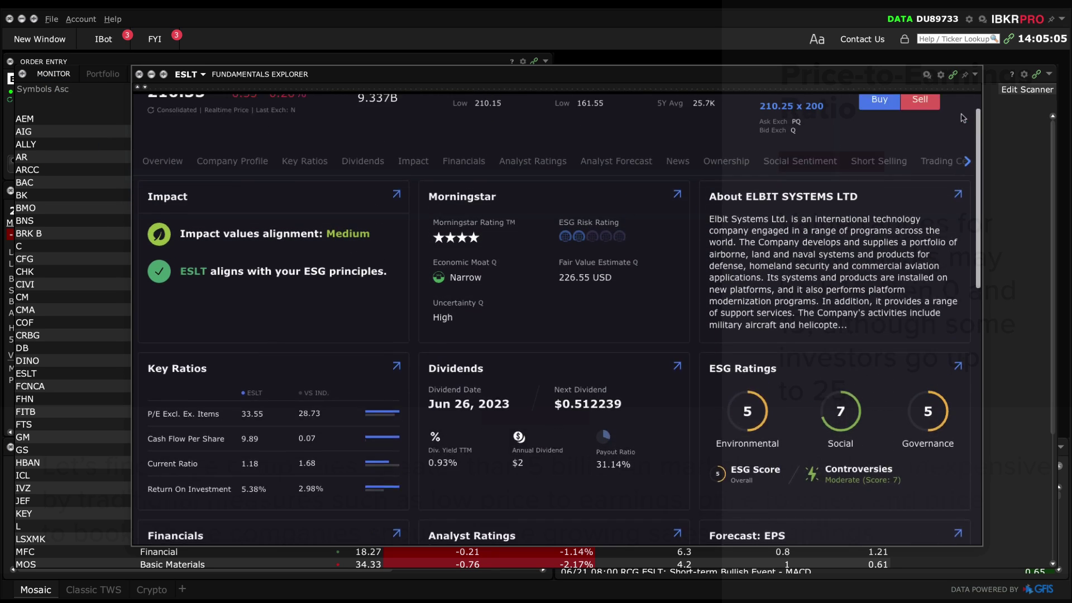
scroll(428, 152, "up", 2)
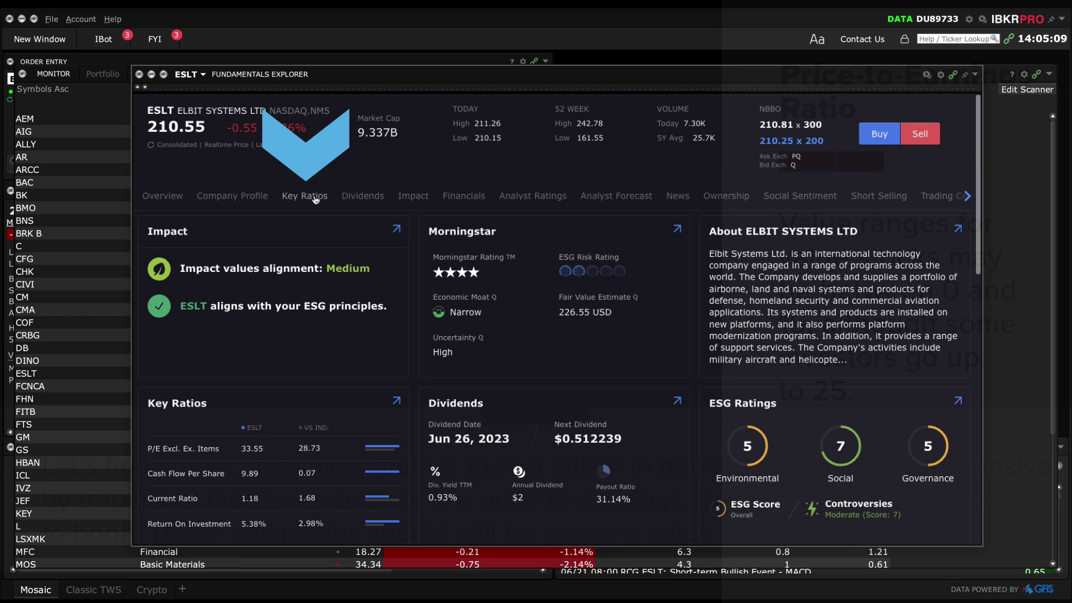
left_click(316, 199)
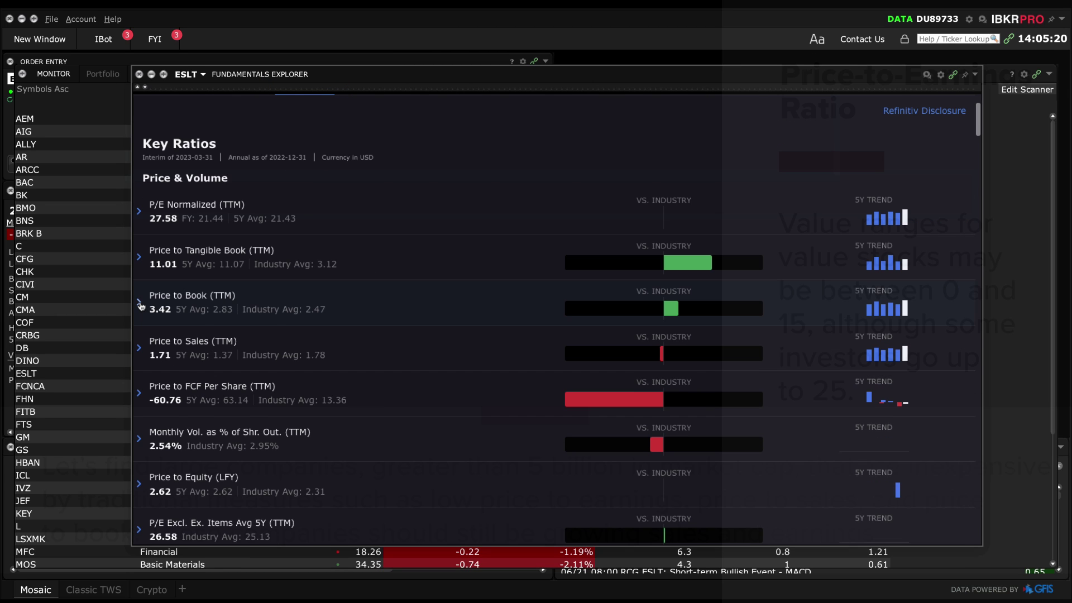
Expand ESLT's Price to Book comparison and view TipRanks analyst ratings and news sentiment
left_click(139, 302)
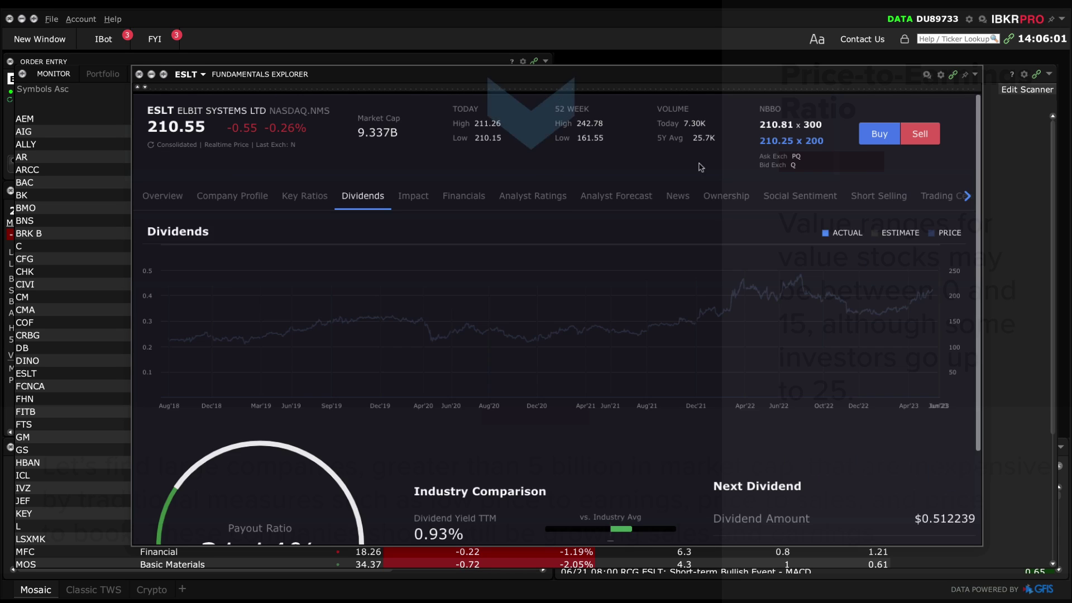
left_click(523, 196)
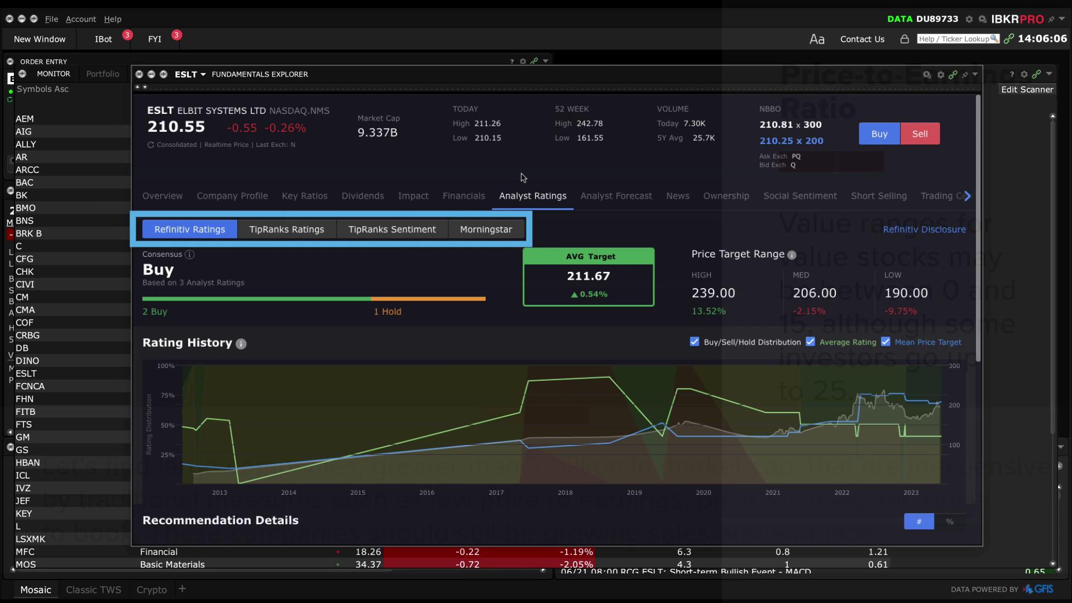
left_click(286, 229)
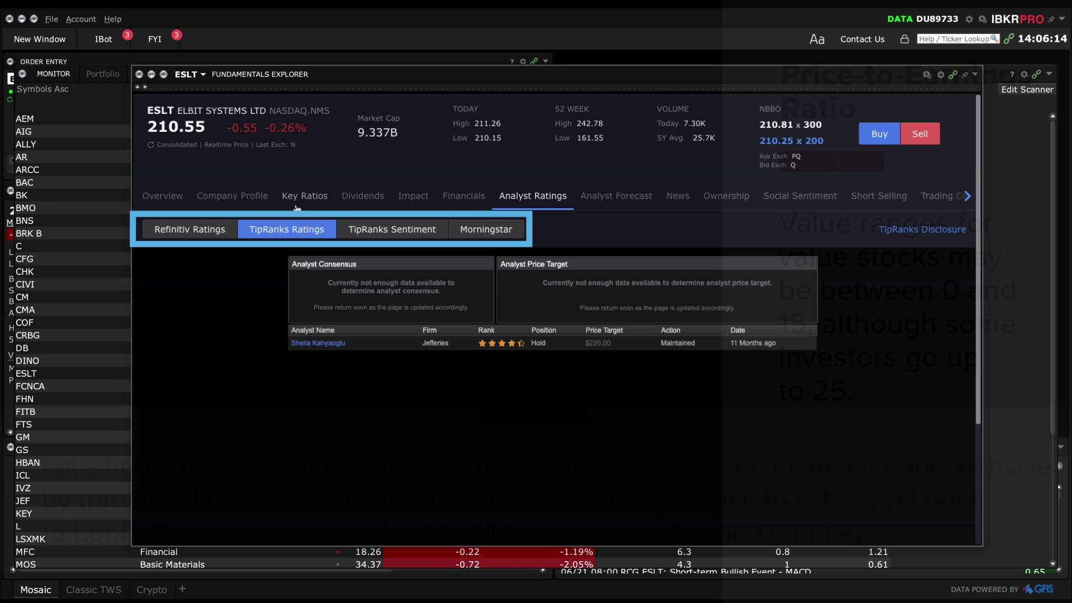
left_click(394, 232)
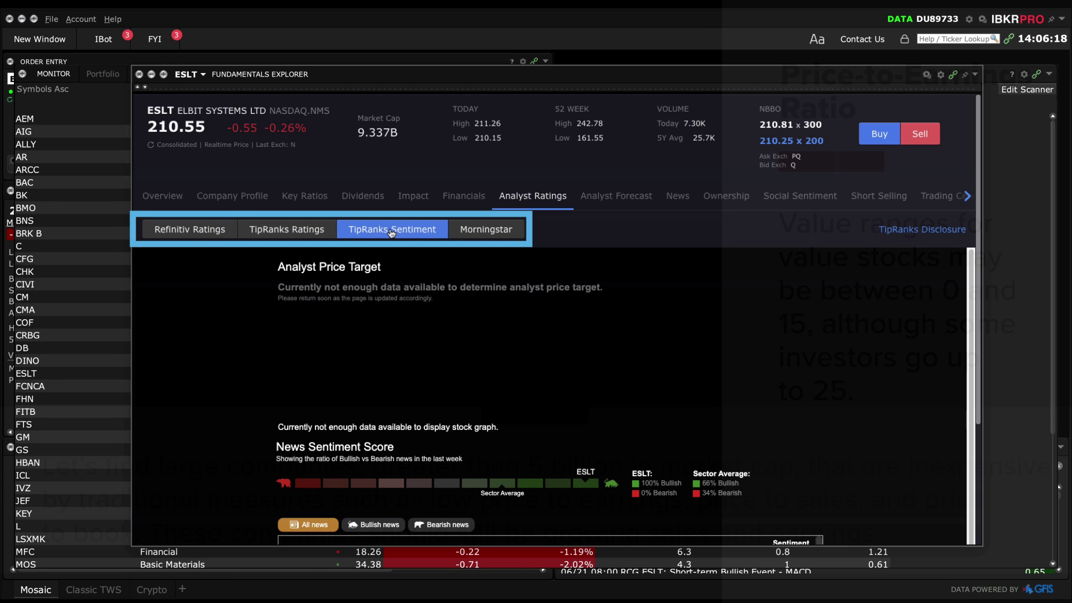
Read the Morningstar report's Valuation, Economic Moat and Business Description sections for ESLT
left_click(487, 236)
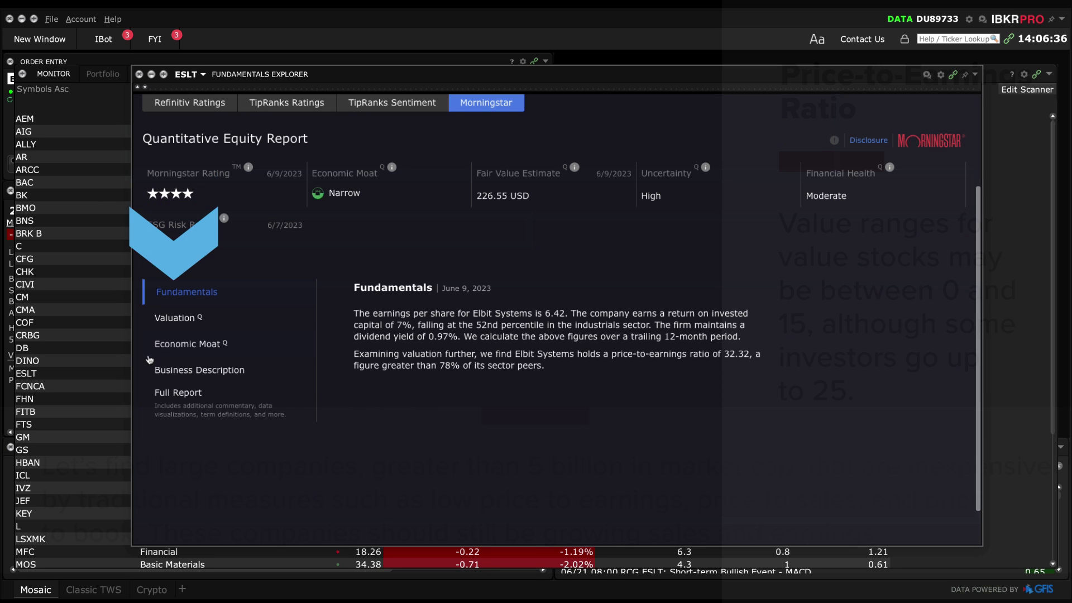
left_click(177, 321)
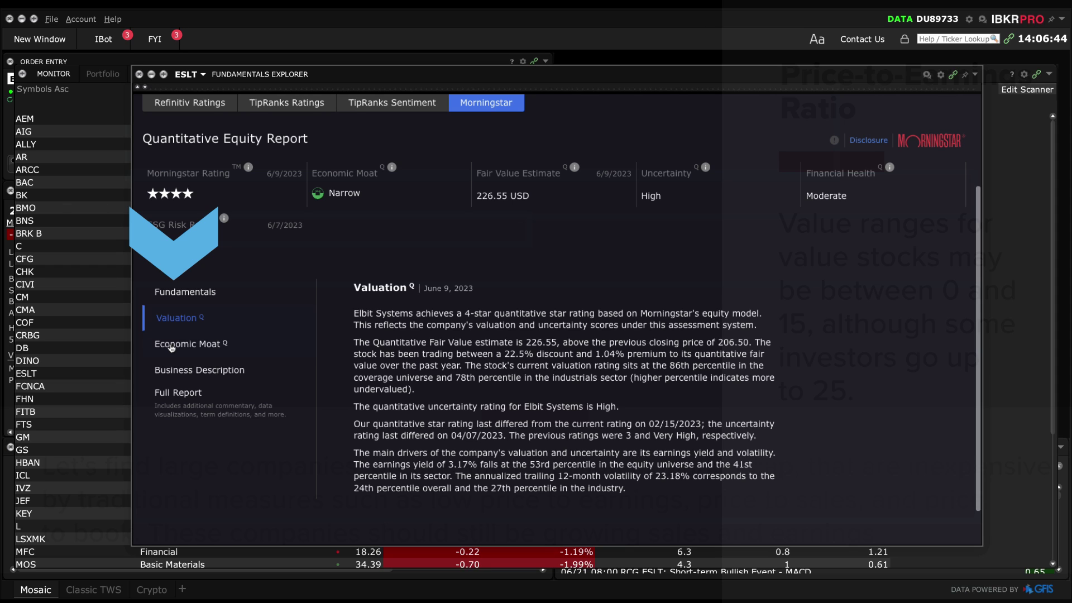
left_click(171, 347)
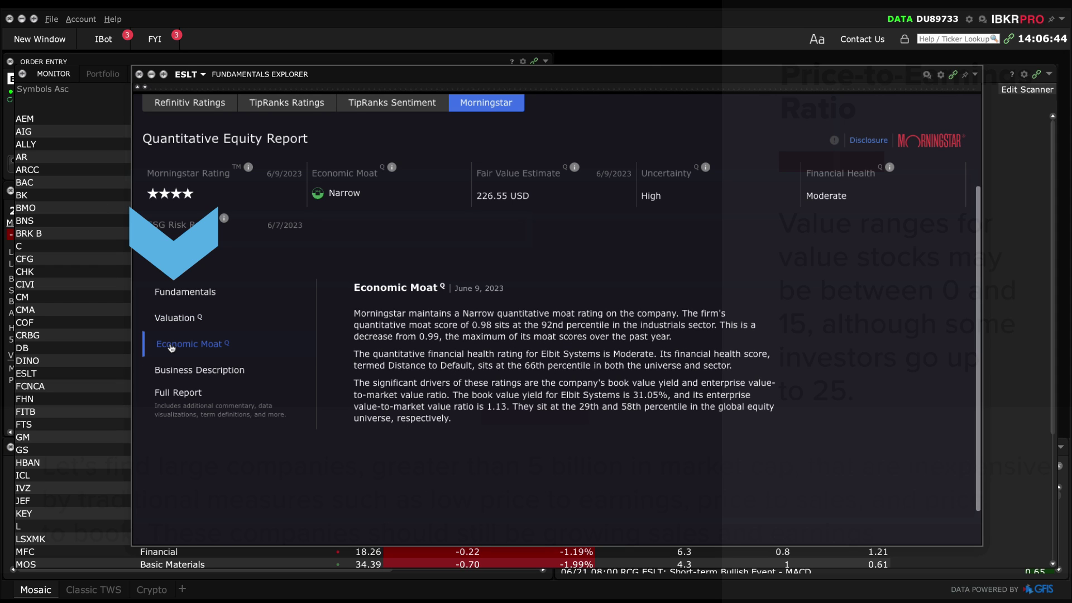
left_click(223, 371)
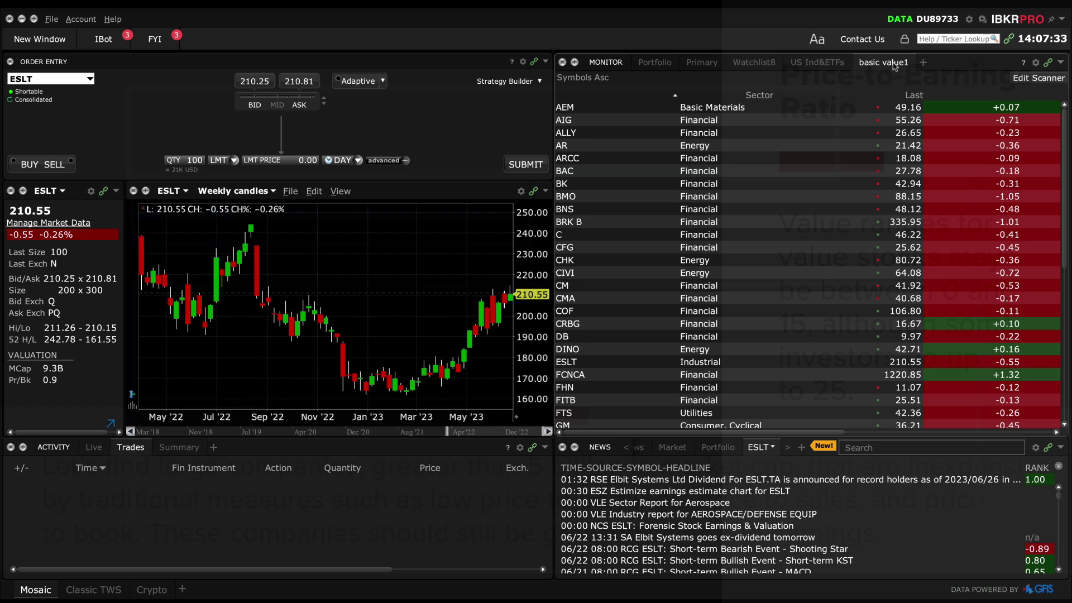
Close the basic value1 scanner tab
right_click(895, 66)
left_click(908, 106)
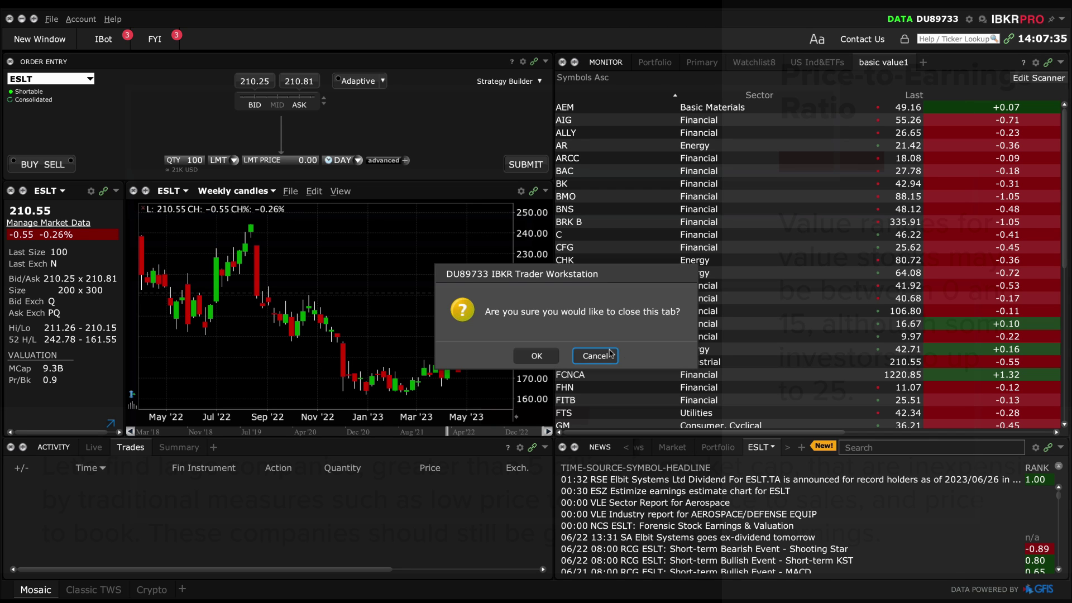
left_click(541, 358)
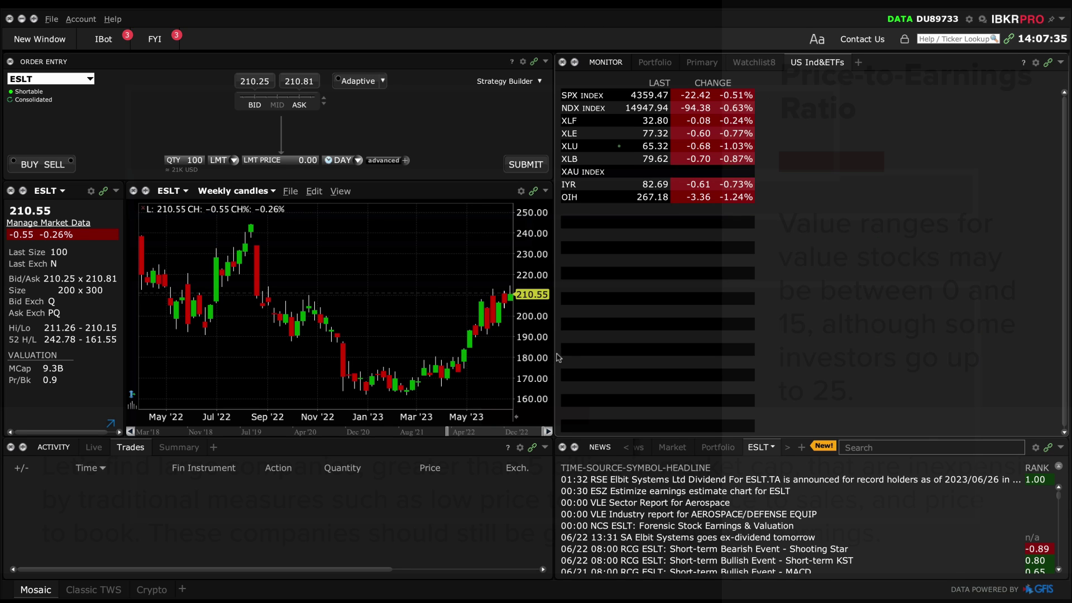
Reload the saved basic value1 scanner in a new scanner tab, then switch to the Primary watchlist
left_click(858, 62)
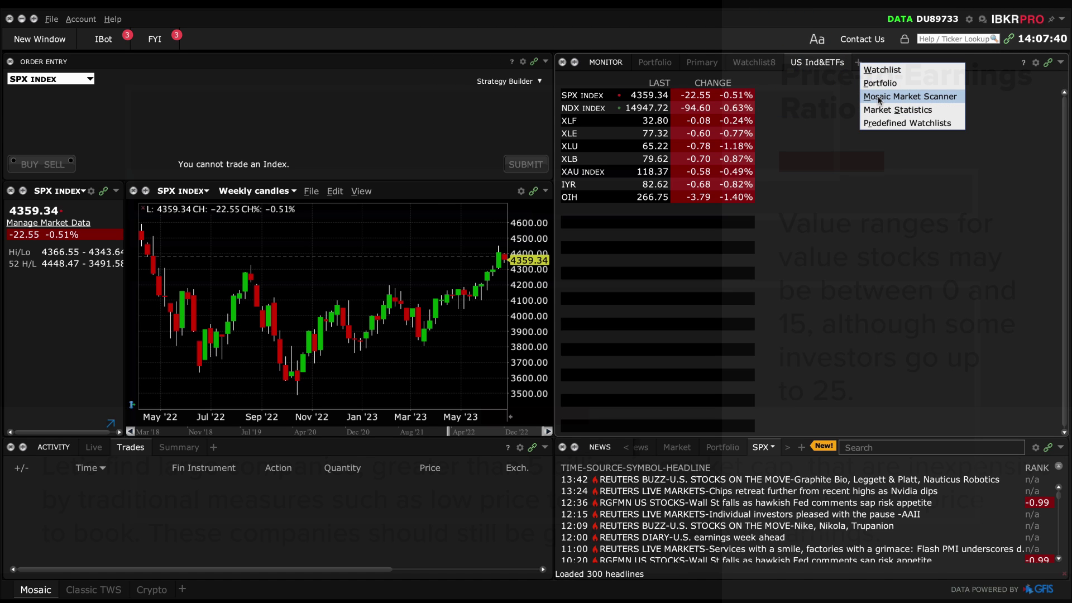
left_click(878, 97)
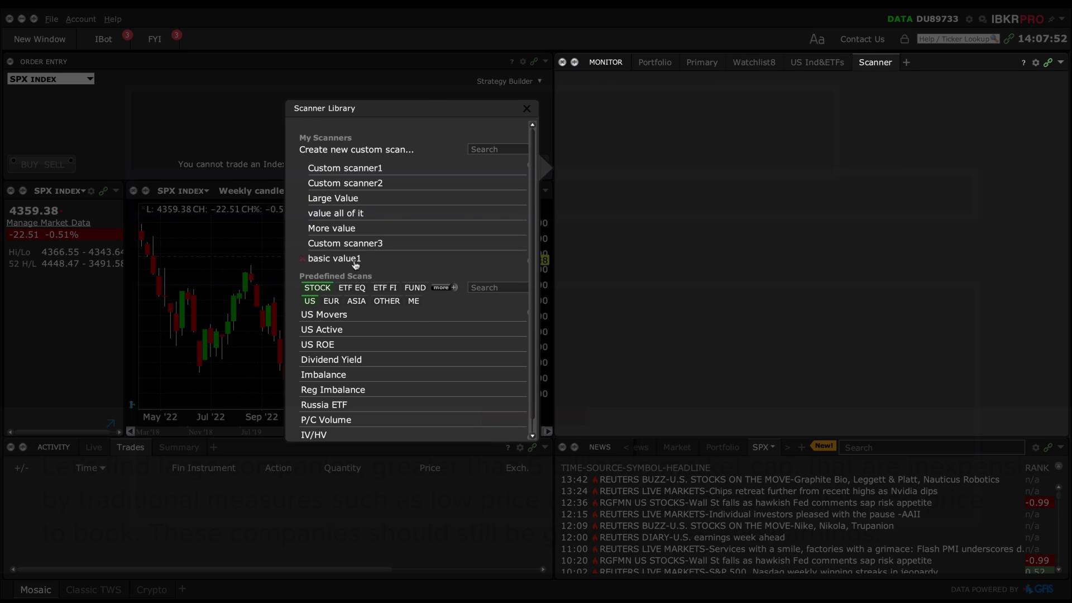
left_click(355, 261)
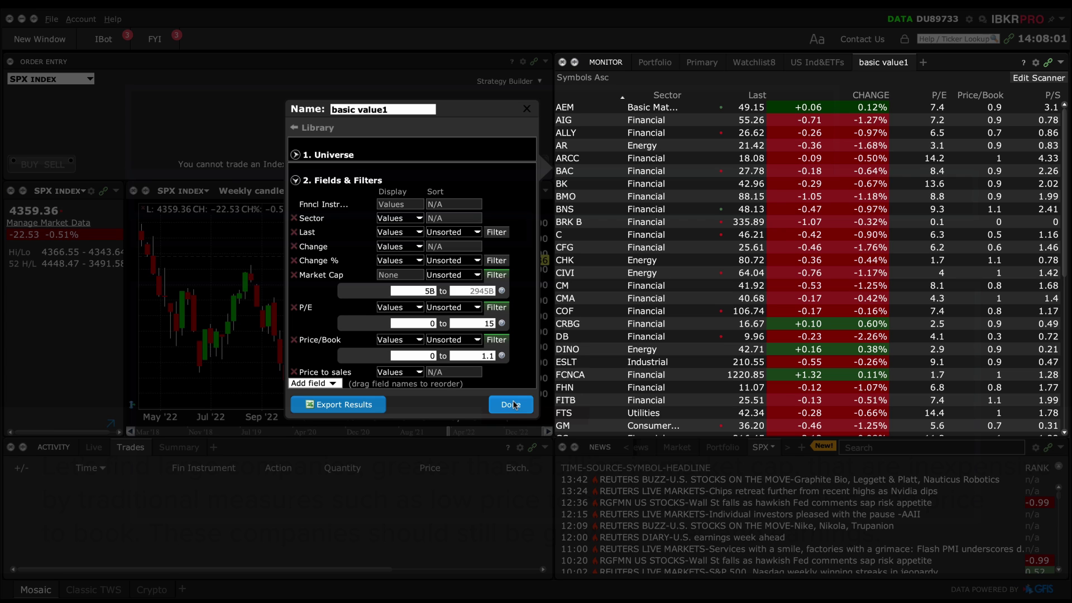
left_click(511, 405)
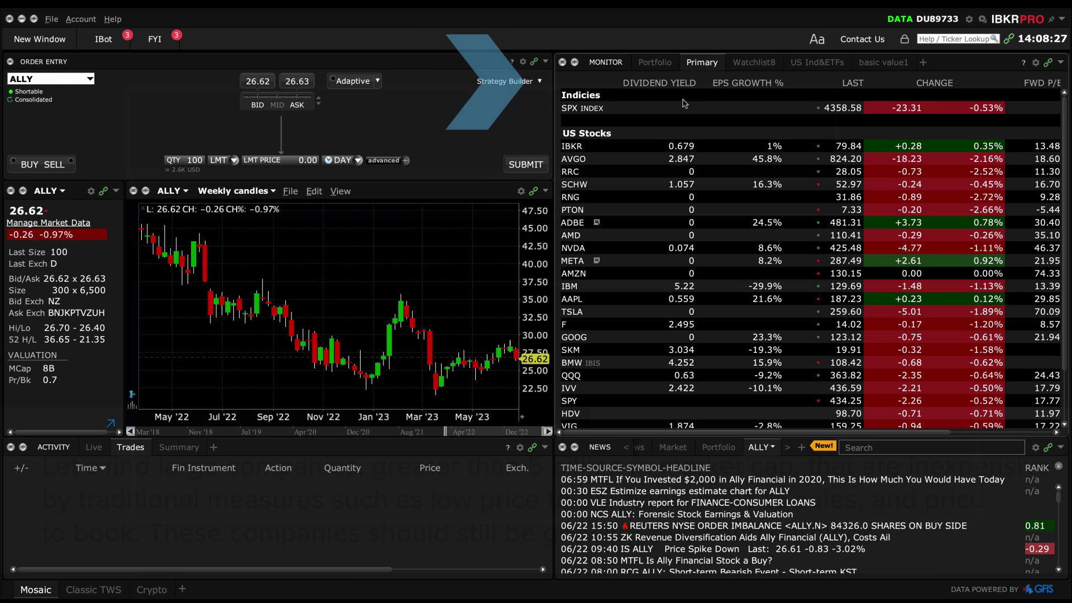
right_click(598, 85)
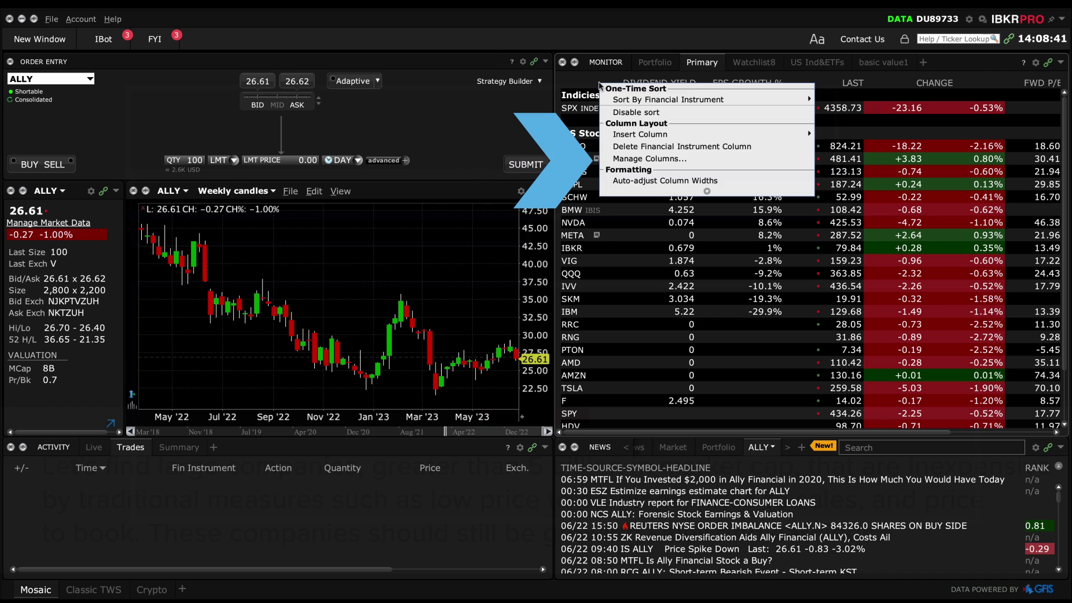
Add P/E, Price/Book, Market Cap and Price to sales columns to the Primary watchlist, then apply and confirm
left_click(626, 159)
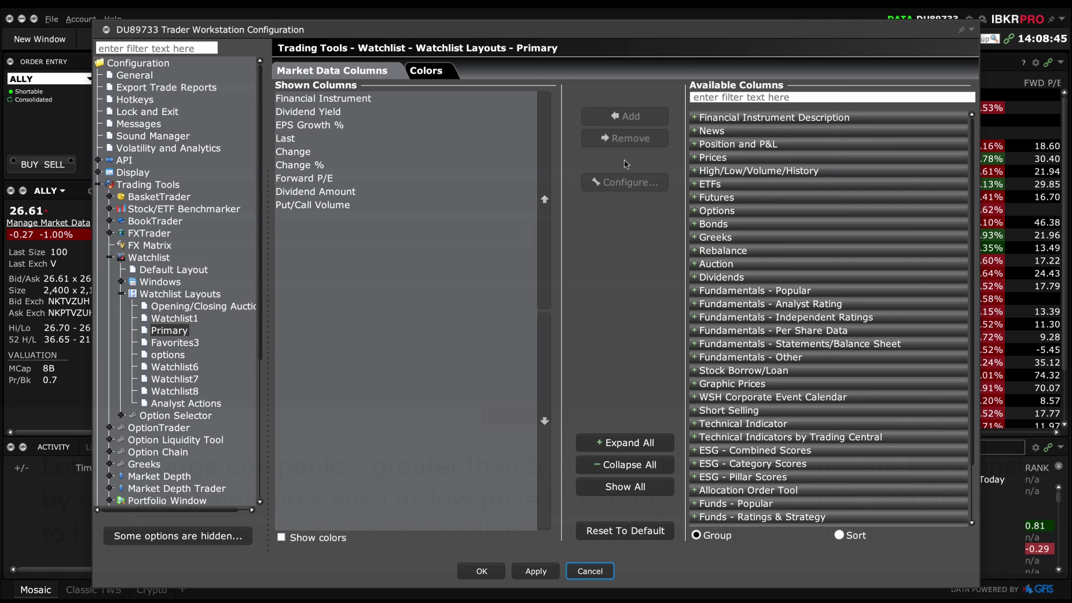
left_click(726, 291)
left_click(706, 400)
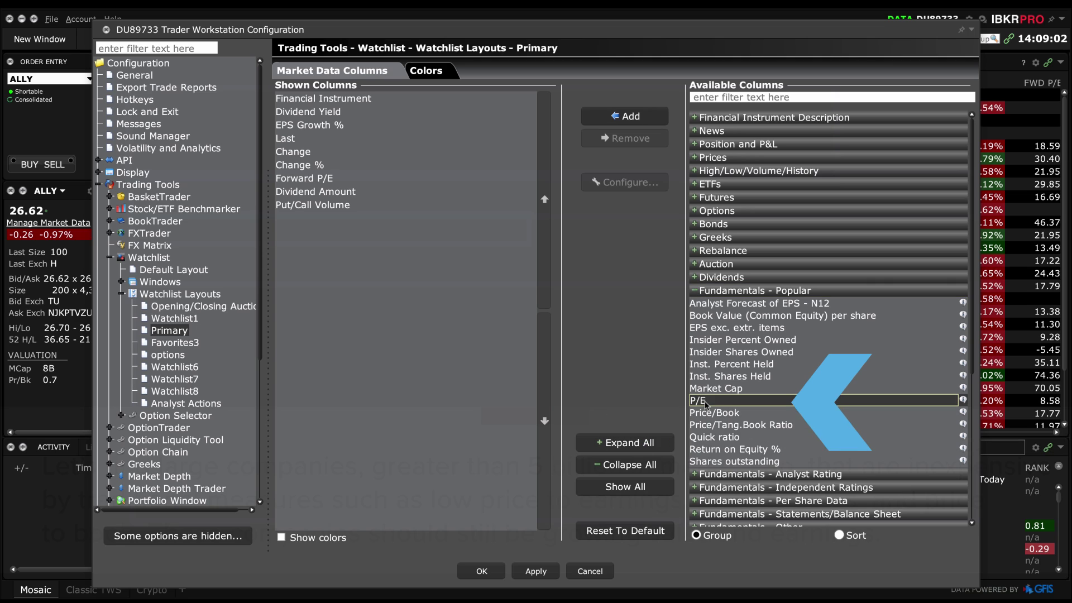
left_click(625, 116)
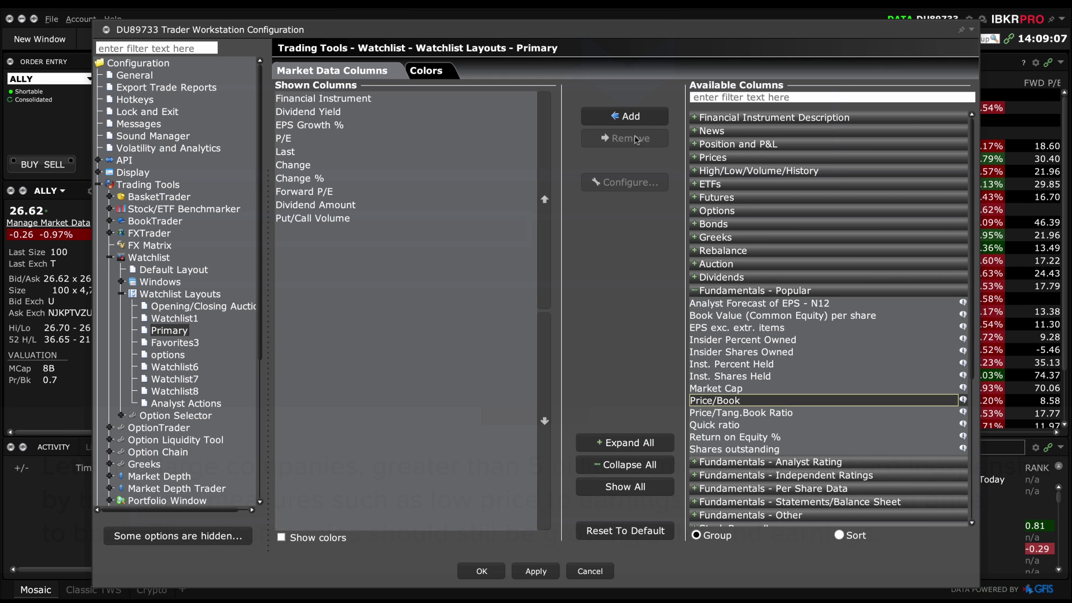
left_click(625, 116)
left_click(718, 389)
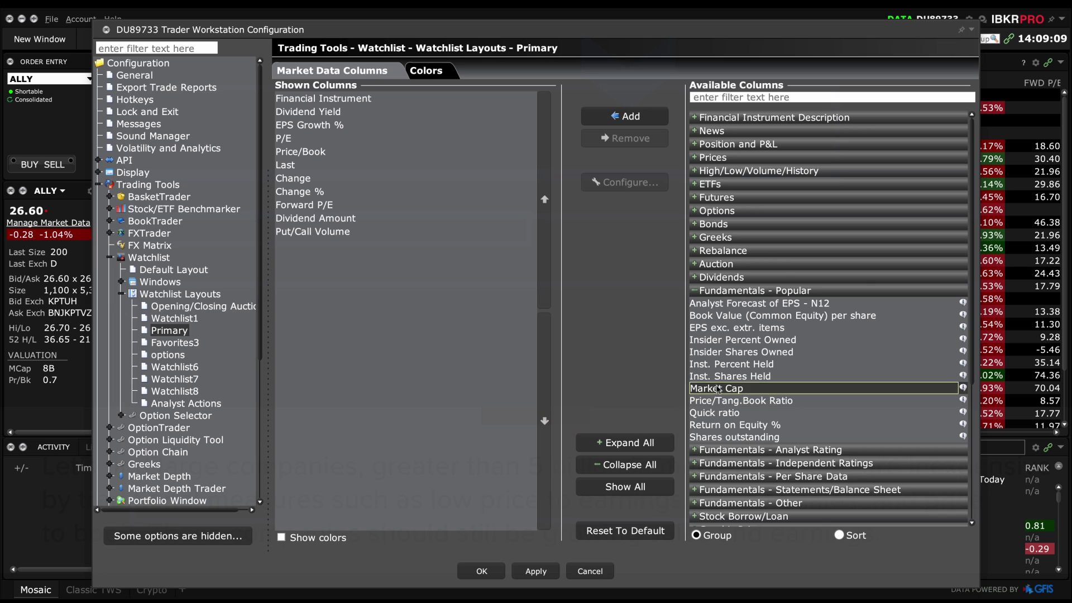
left_click(631, 115)
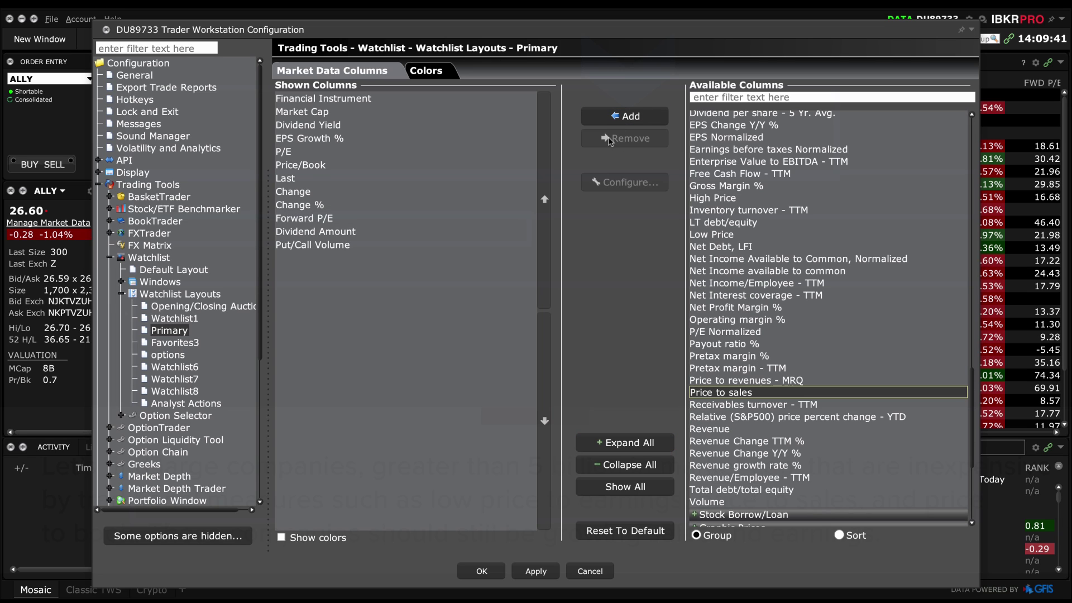
left_click(614, 118)
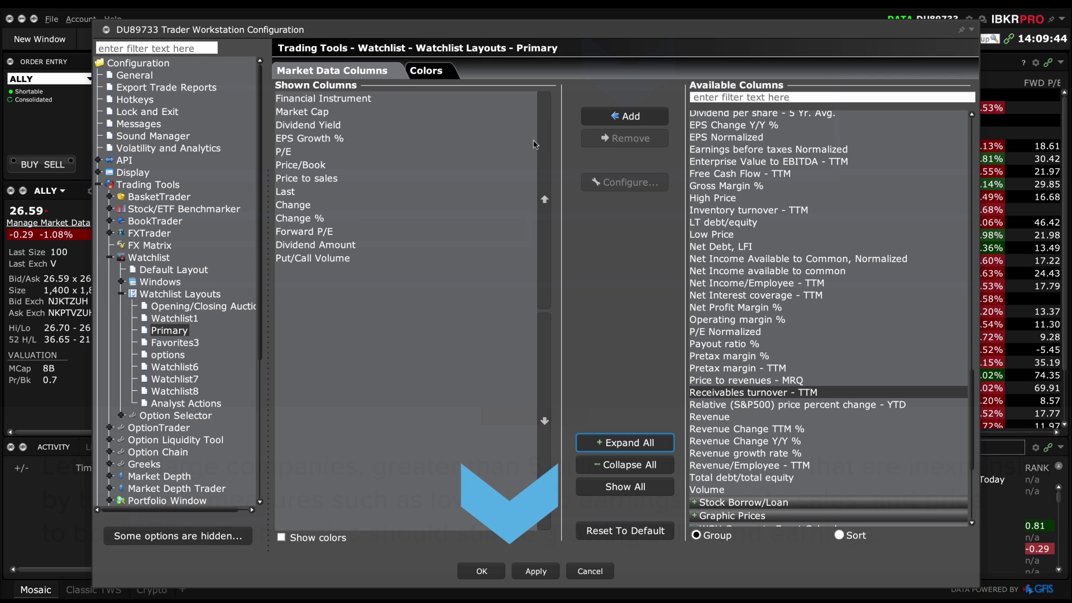
left_click(534, 572)
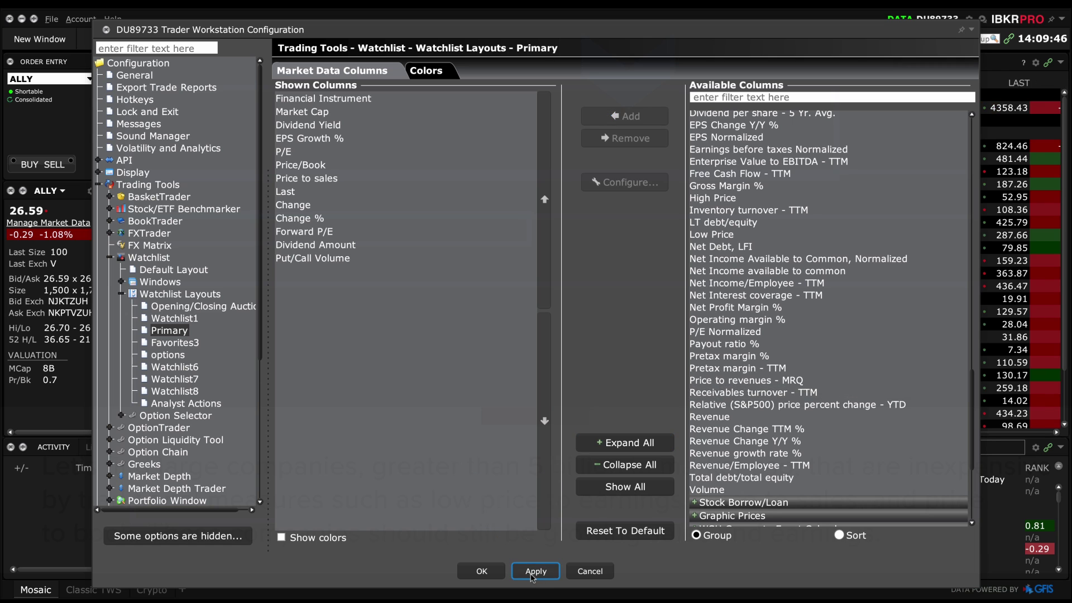
left_click(483, 572)
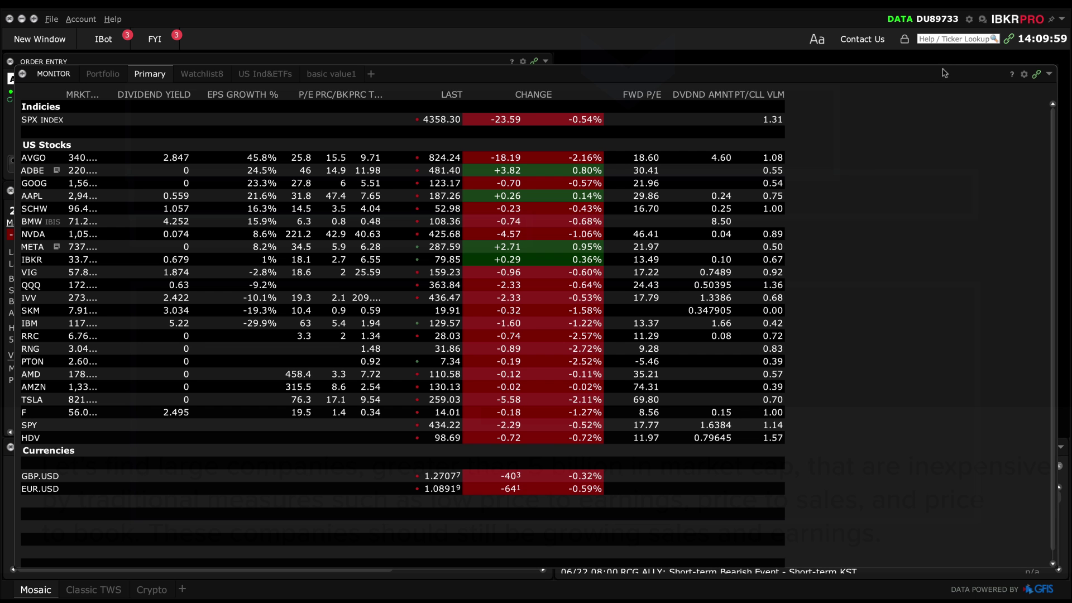
Maximize the Primary watchlist, then widen the Dividend Amount and Put/Call Volume columns to show their full names
left_click_drag(603, 94, 582, 96)
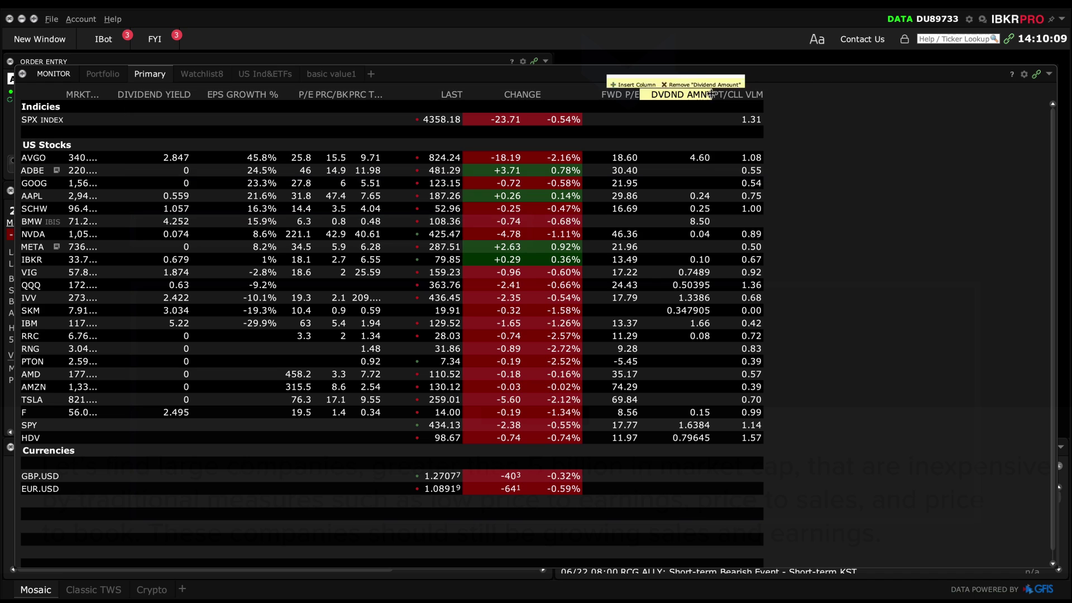
left_click_drag(712, 94, 747, 94)
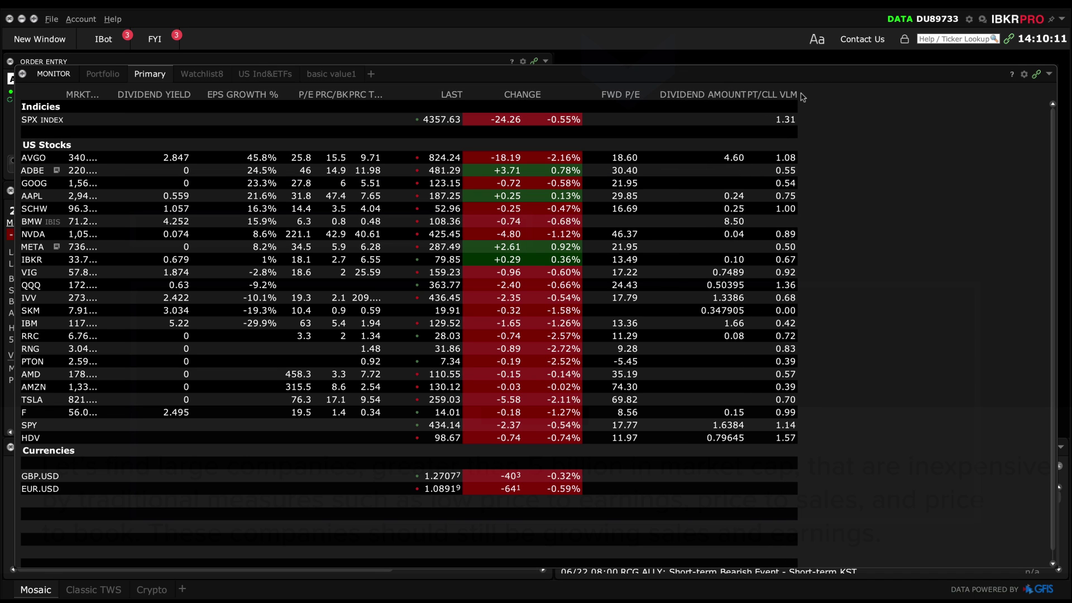
left_click_drag(802, 95, 842, 92)
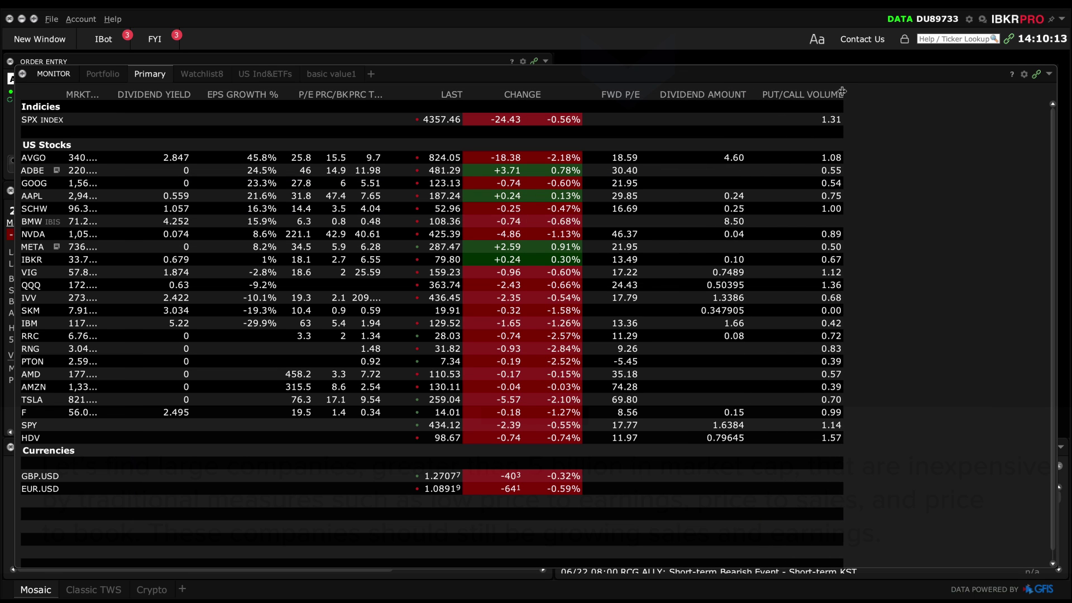